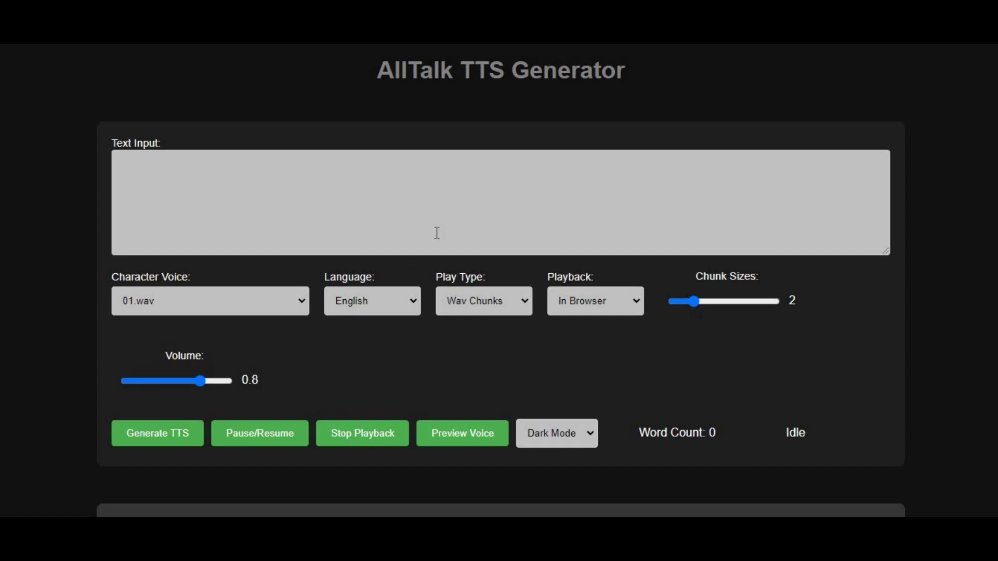
Review the available languages and character voices without changing either selection
click(382, 310)
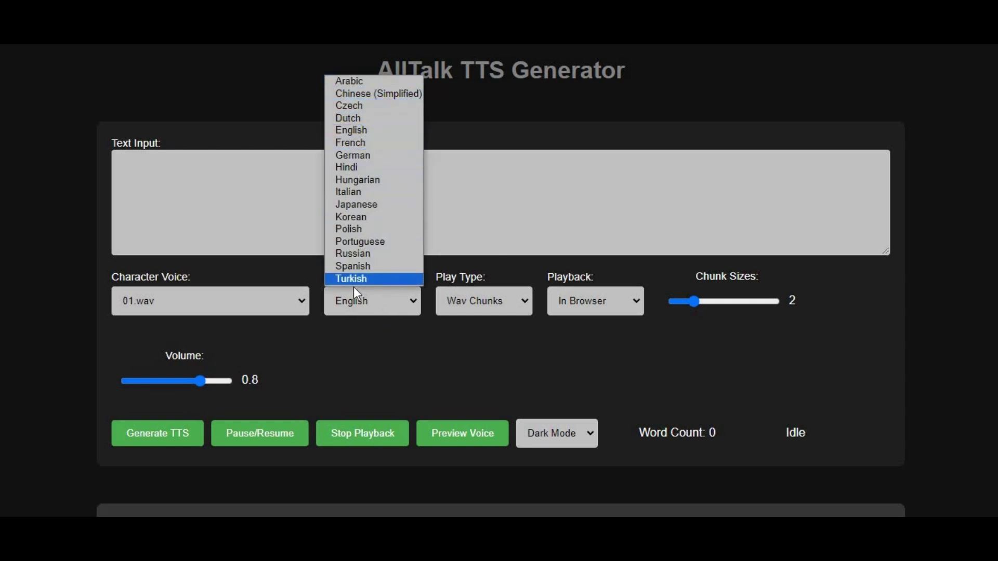
click(85, 278)
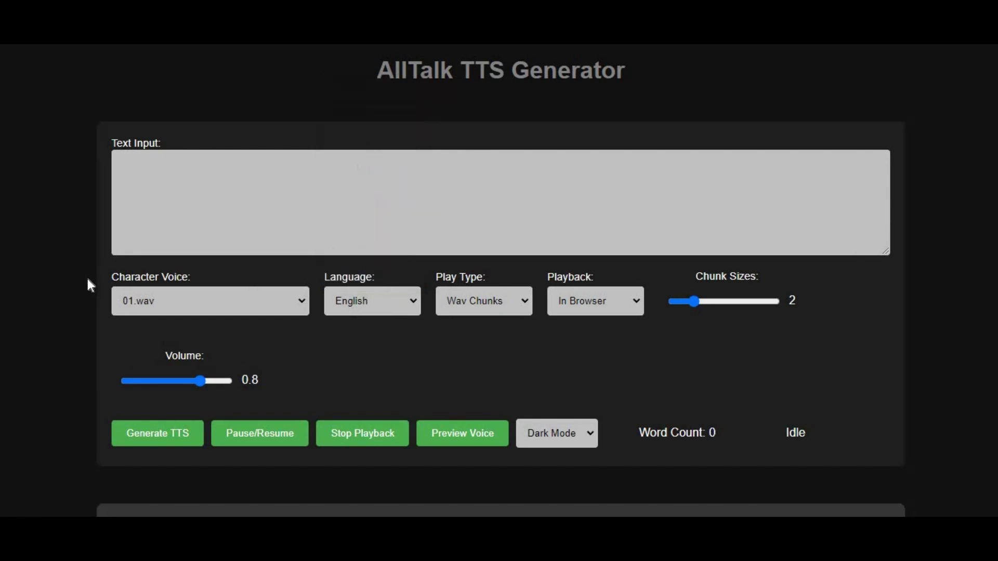
click(225, 301)
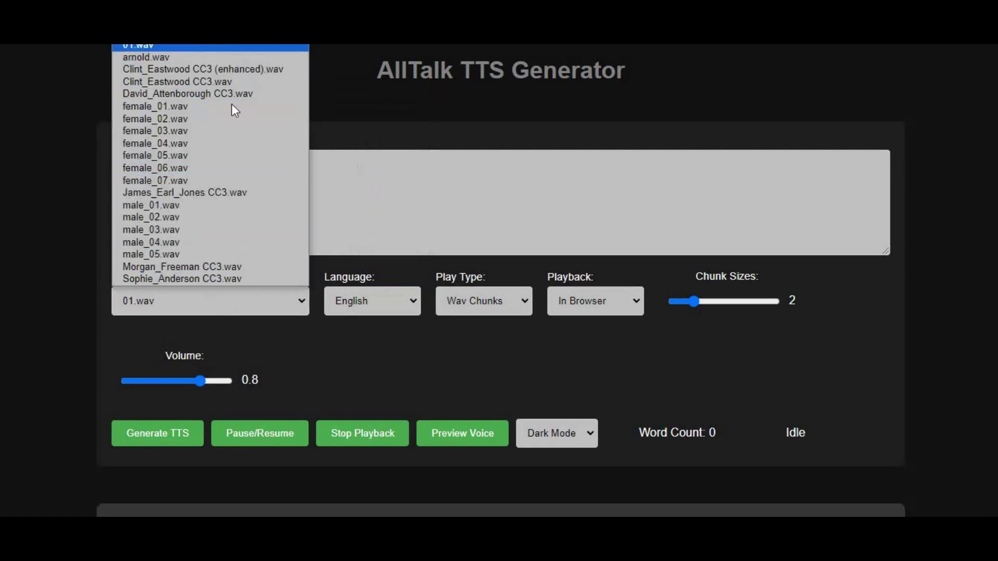
click(175, 175)
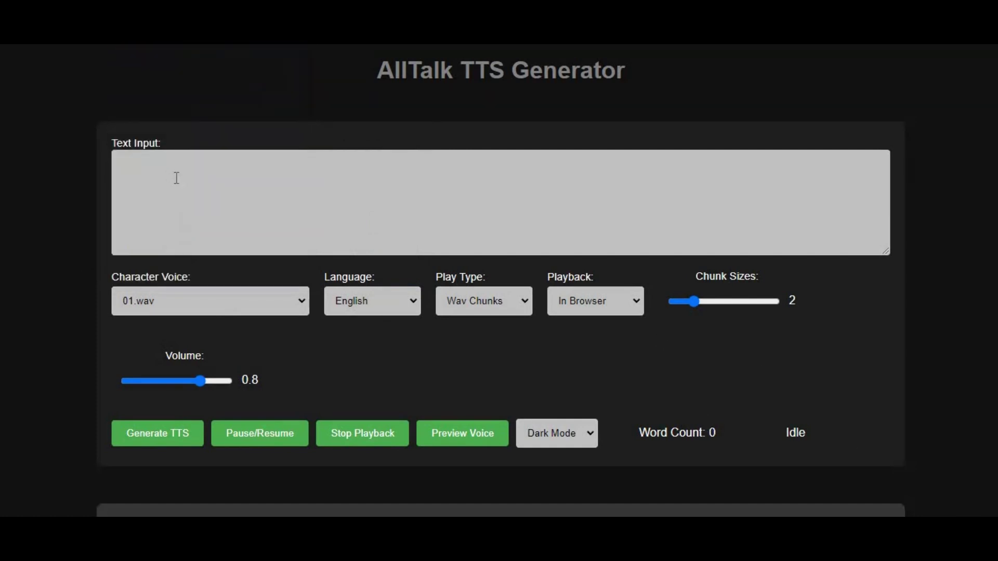
Generate speech from the text "hey how are you i hope you are doing great" using the arnold.wav character voice
click(175, 175)
text(h)
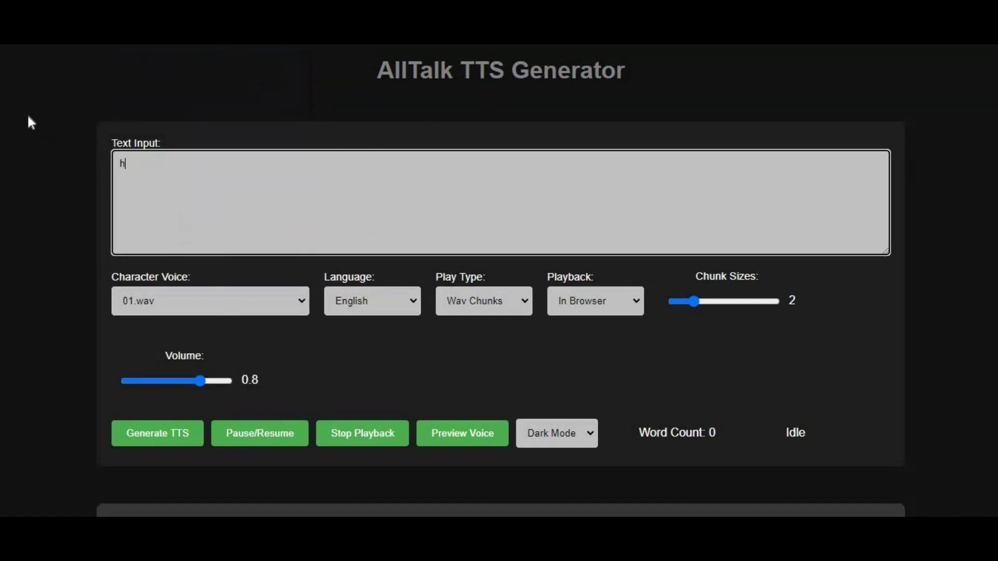
text(ey how are you)
click(234, 301)
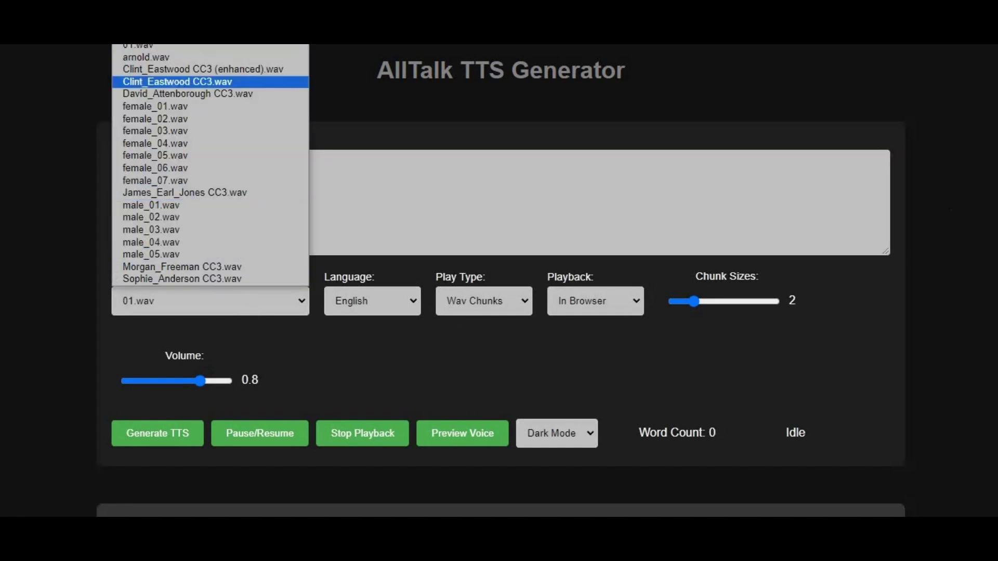
click(177, 57)
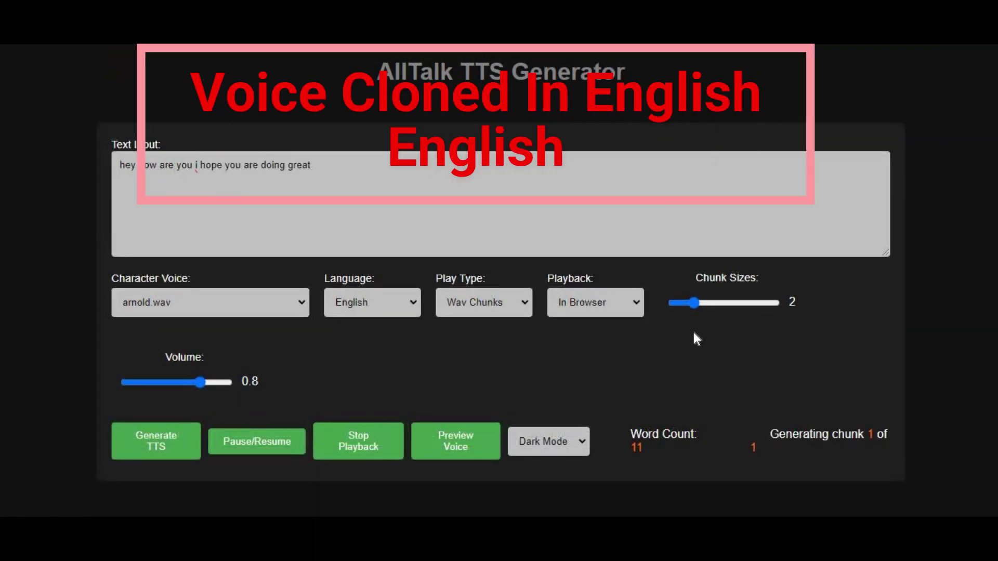
scroll(693, 333, down, 6)
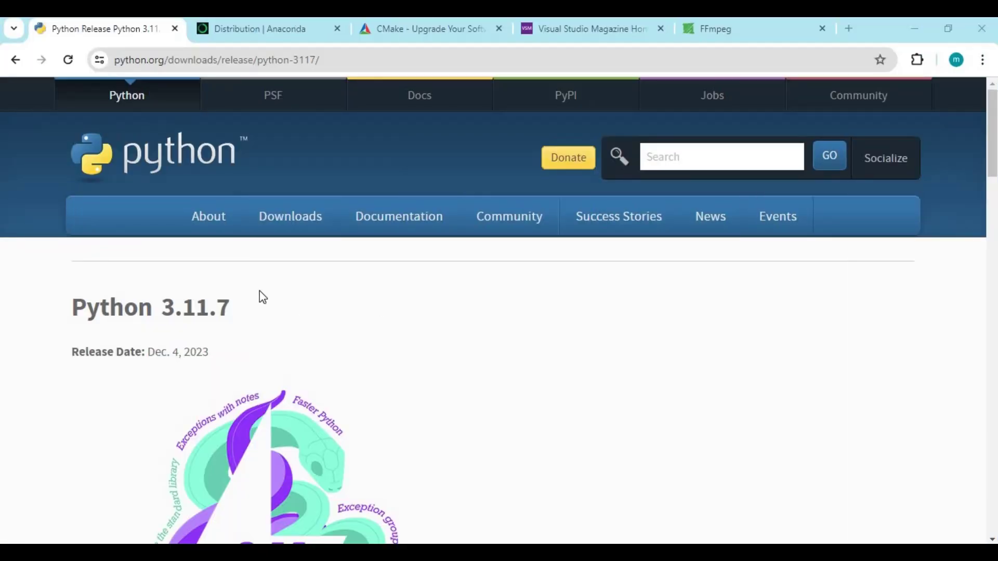
Look through the Python 3.11.7 release page down to its list of Windows installers
drag(253, 302, 69, 308)
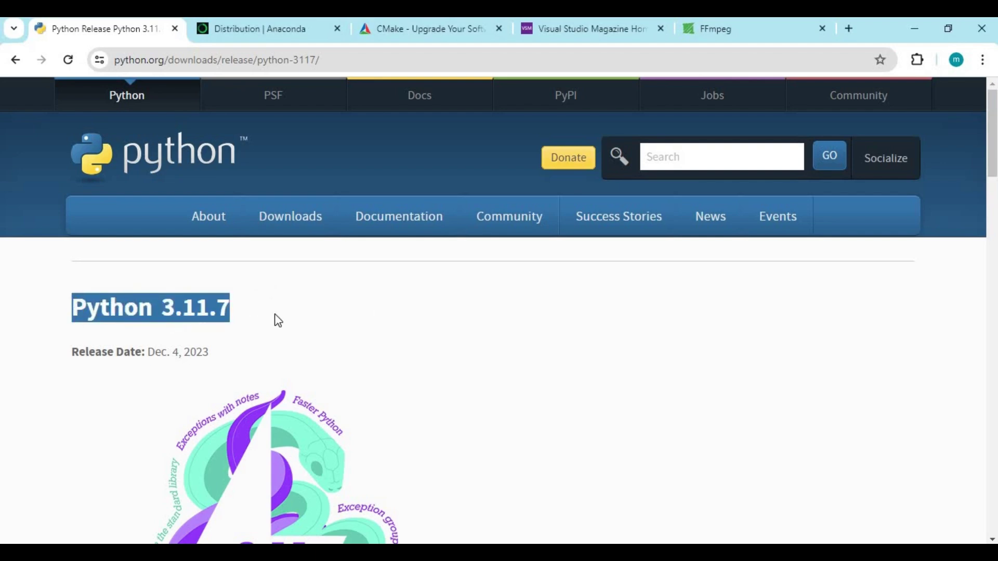
scroll(354, 330, down, 15)
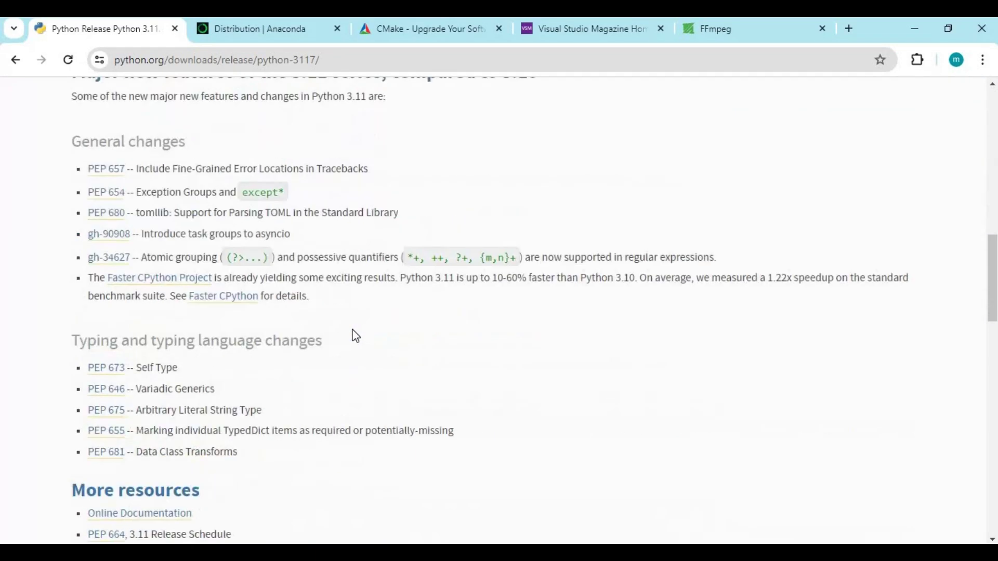
scroll(354, 335, down, 10)
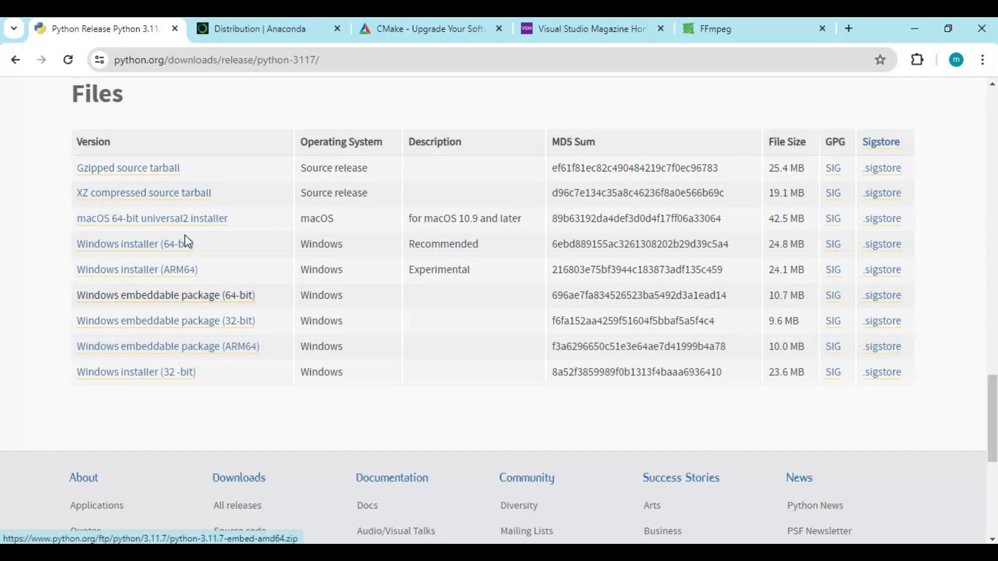
View the Anaconda Distribution download page, including its registration form and web address
click(240, 29)
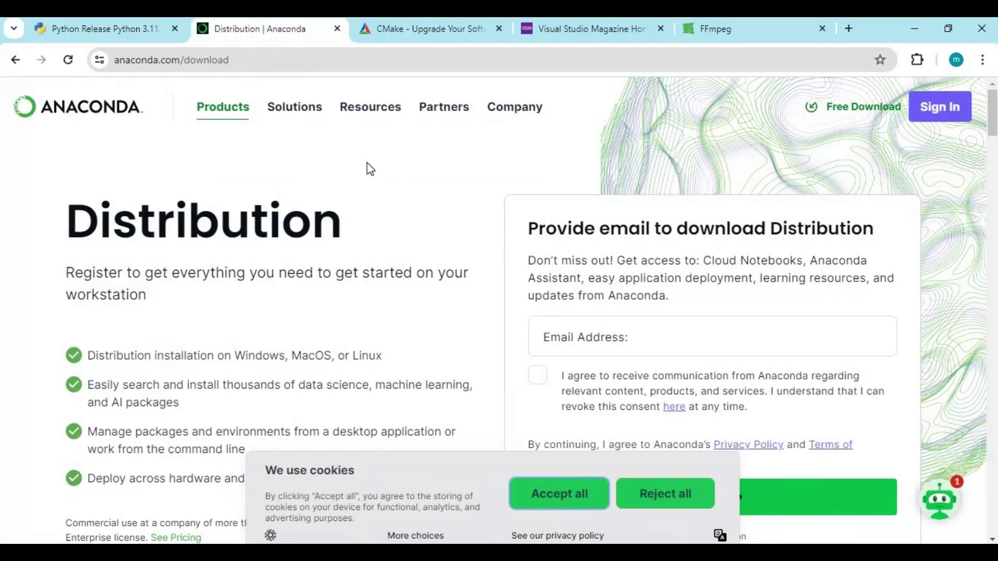
scroll(366, 169, down, 4)
scroll(368, 171, down, 4)
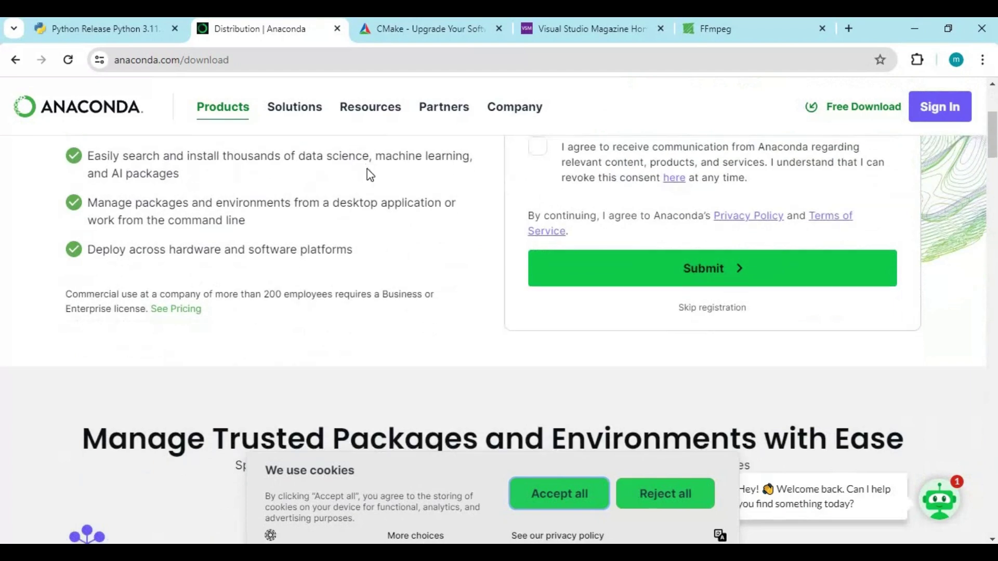
scroll(350, 127, up, 8)
click(342, 59)
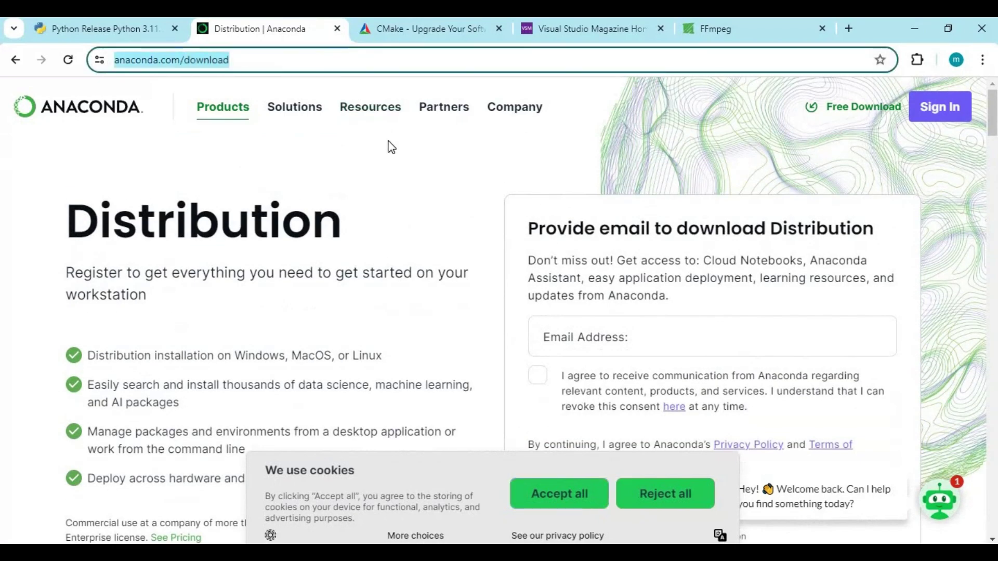
scroll(389, 146, down, 5)
scroll(389, 148, up, 5)
Look over the CMake home page and the Visual Studio Magazine home page
click(413, 33)
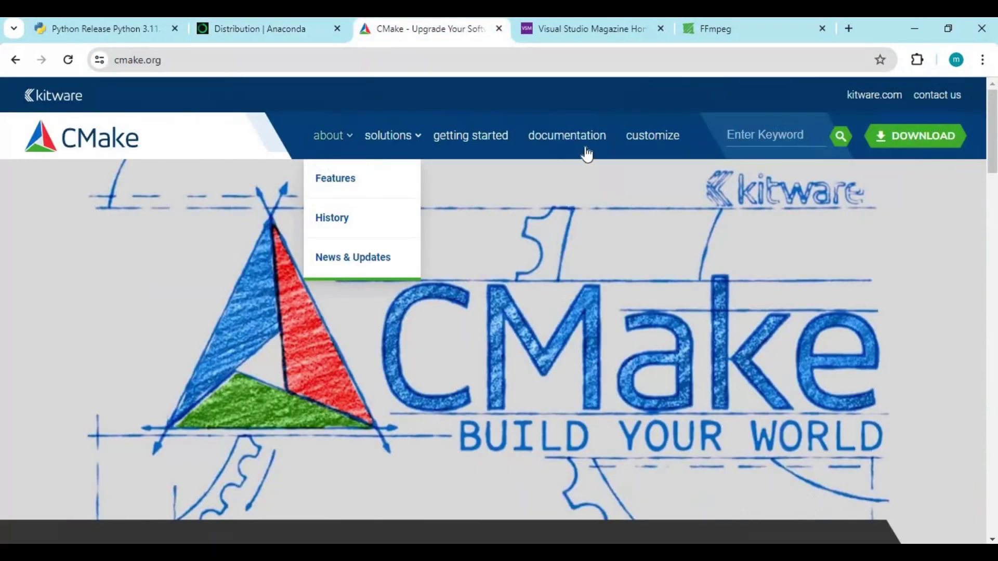
scroll(551, 212, down, 3)
scroll(550, 212, up, 3)
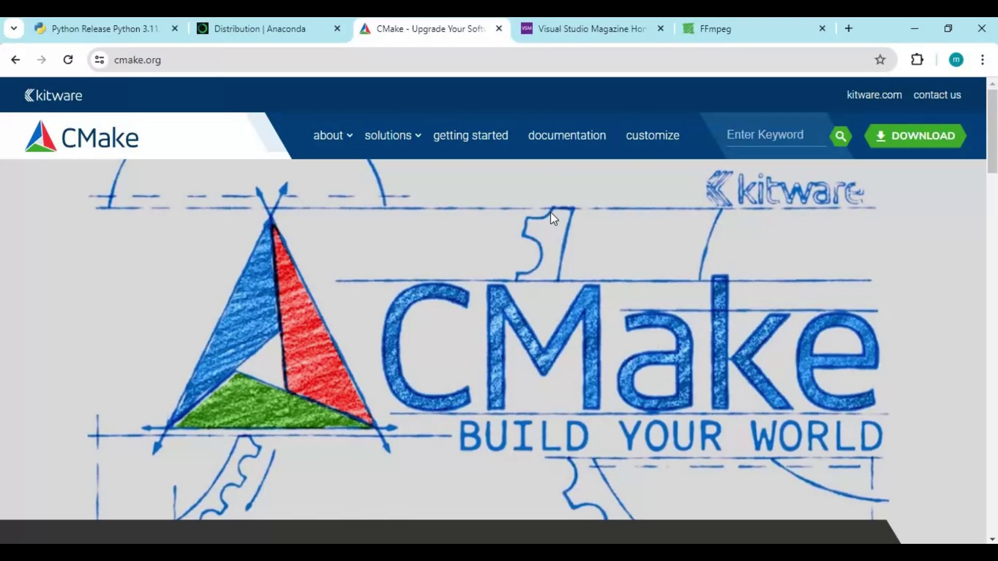
click(617, 31)
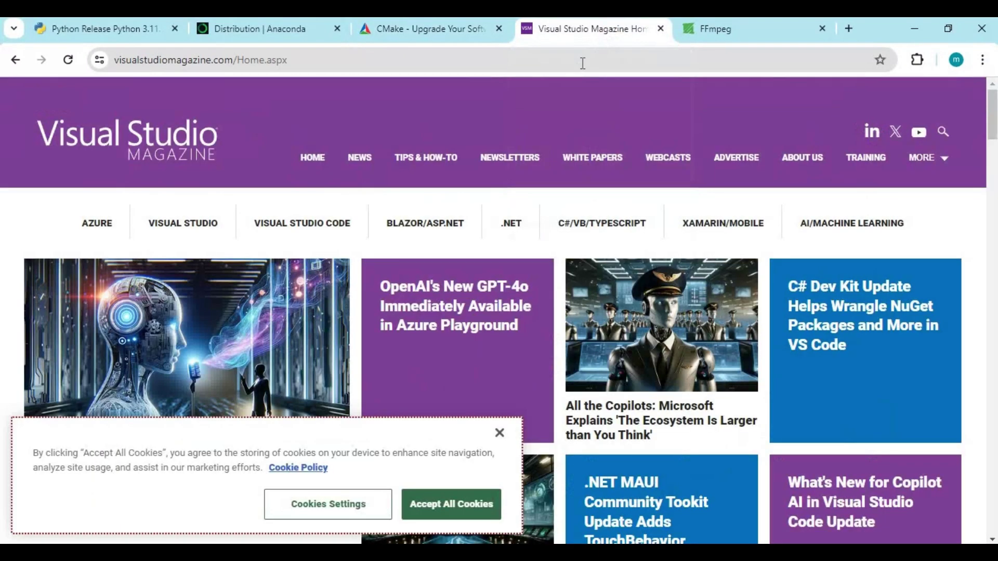
scroll(524, 176, down, 9)
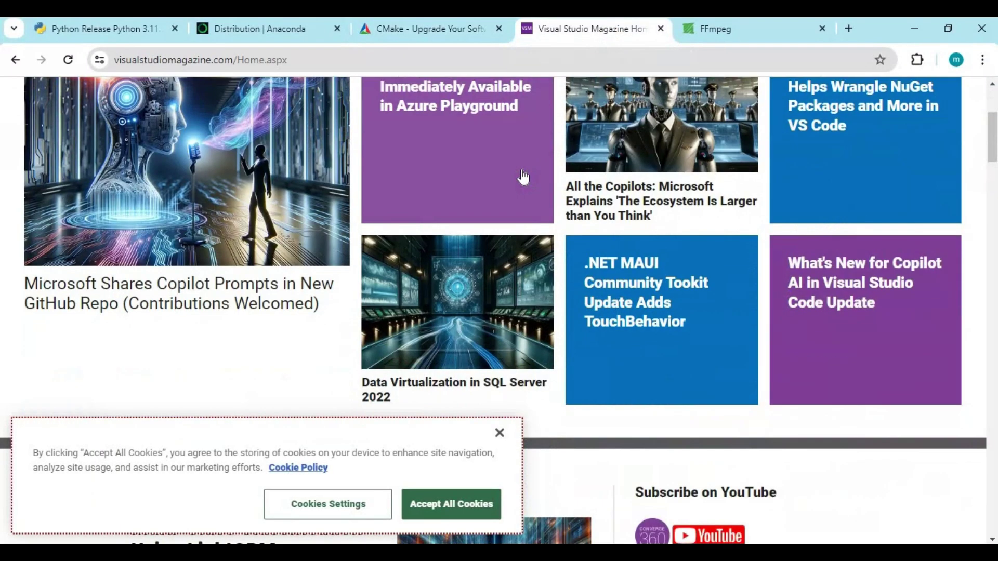
scroll(524, 175, down, 6)
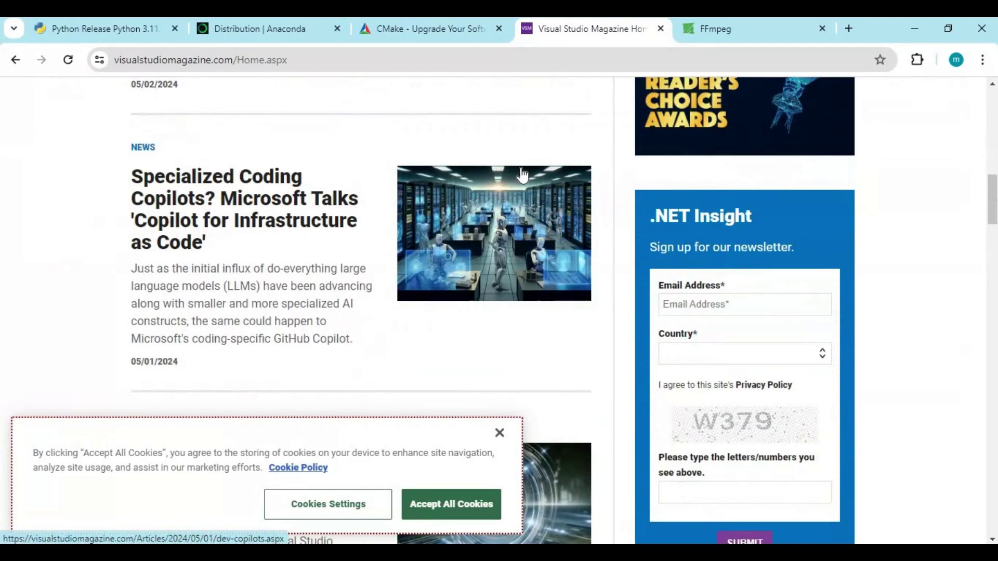
Look over the FFmpeg home page and its news section
click(727, 26)
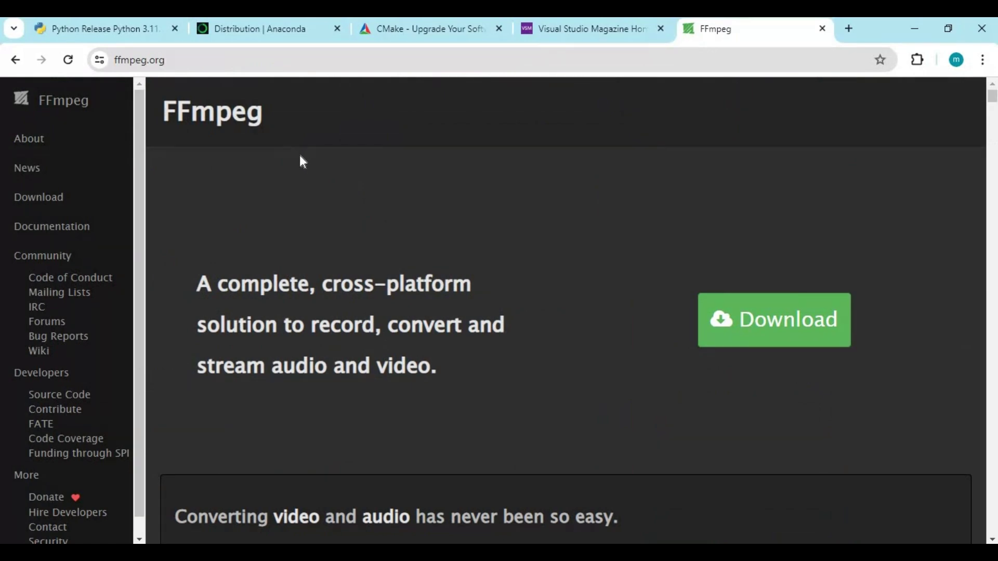
scroll(300, 155, down, 6)
scroll(301, 157, down, 7)
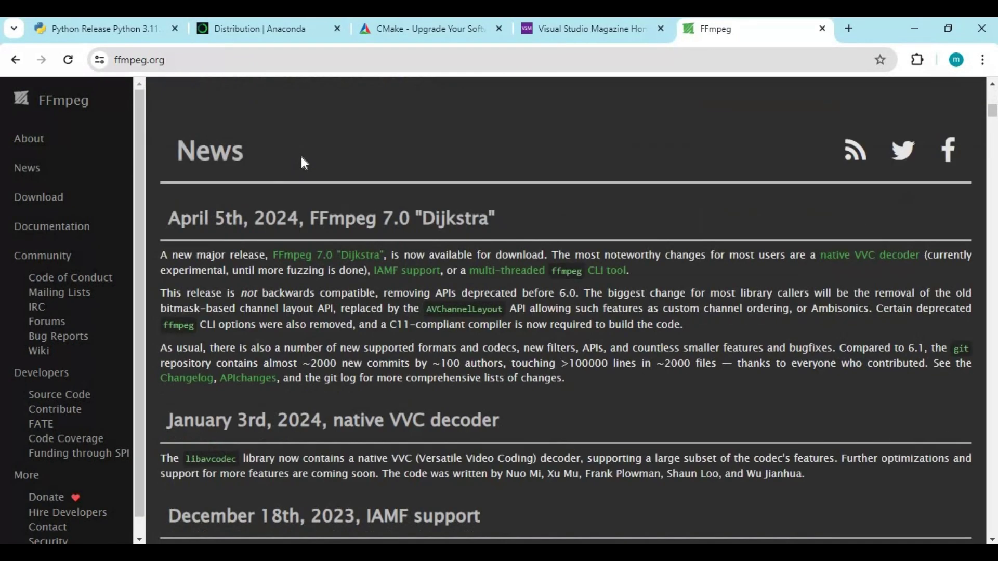
scroll(319, 156, up, 10)
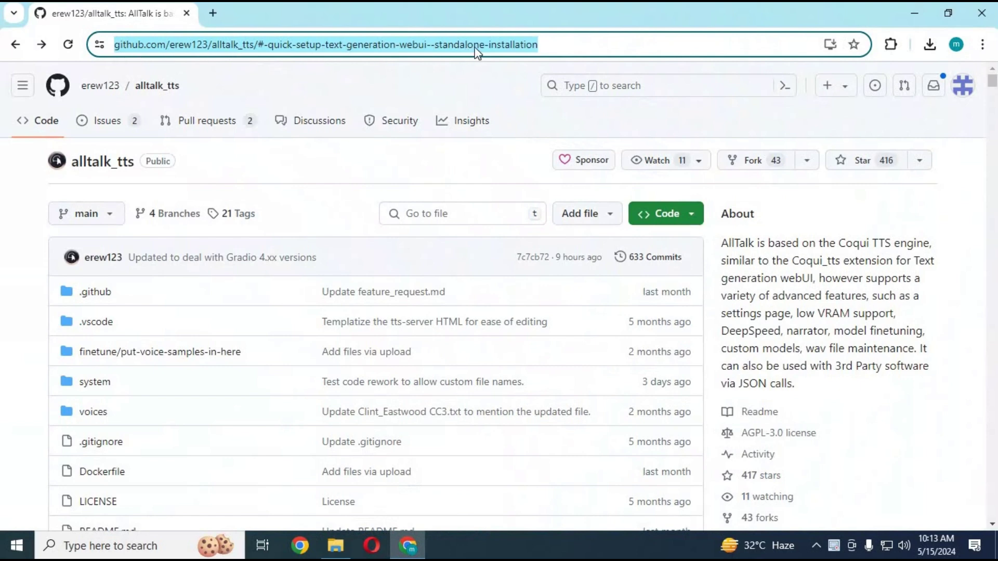
Look through the alltalk_tts GitHub repository's file list and README
scroll(502, 134, down, 5)
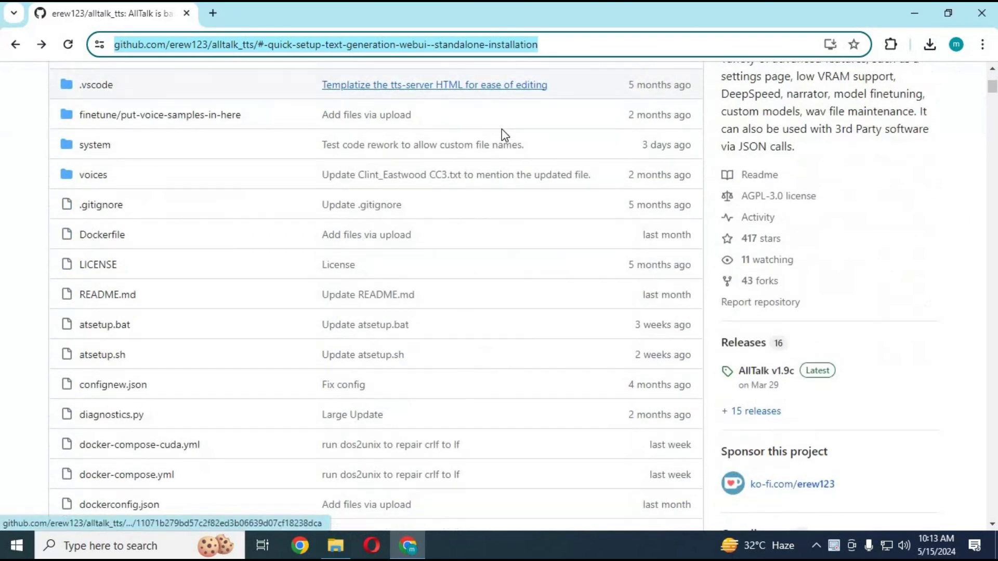
scroll(502, 134, down, 15)
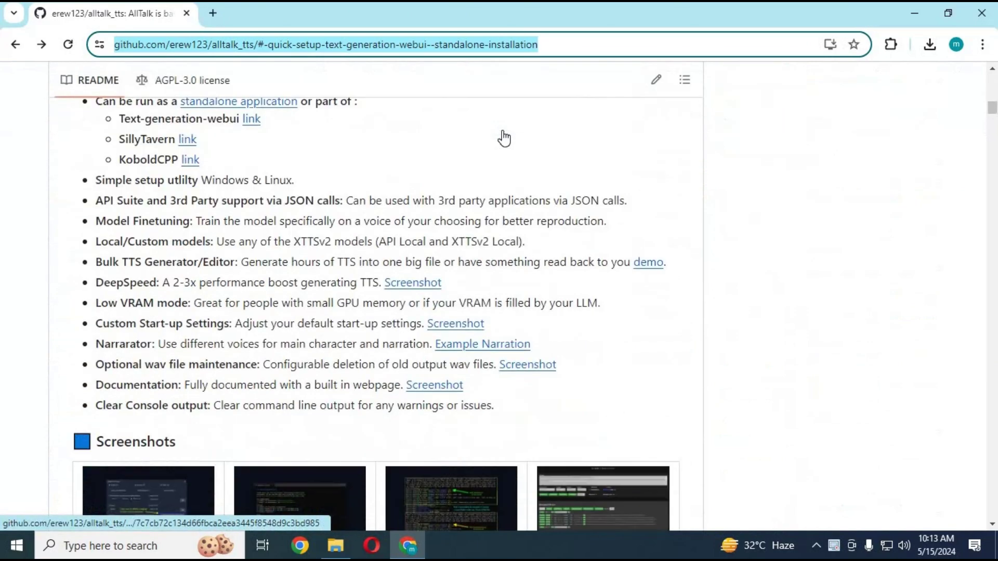
scroll(503, 138, down, 15)
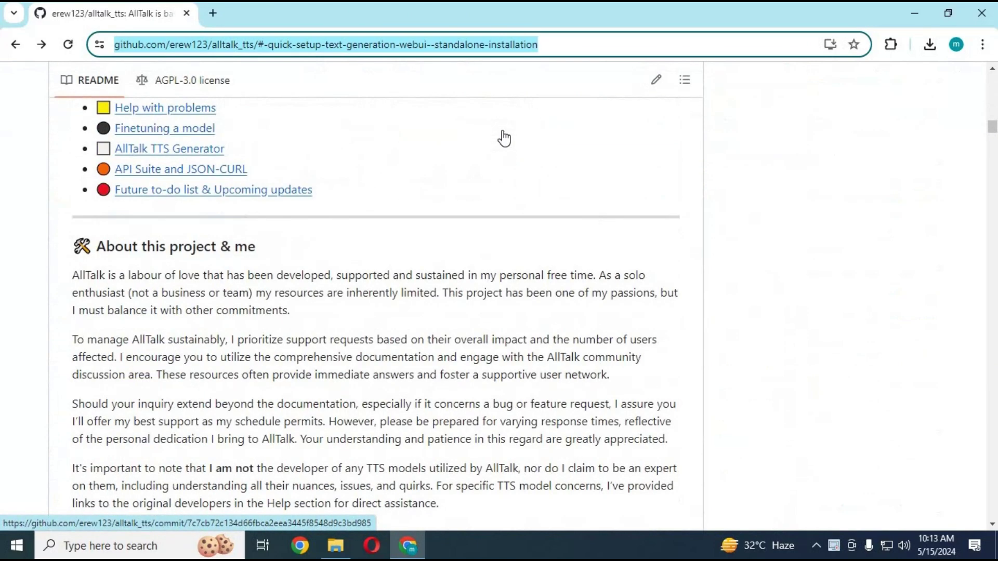
scroll(503, 138, up, 20)
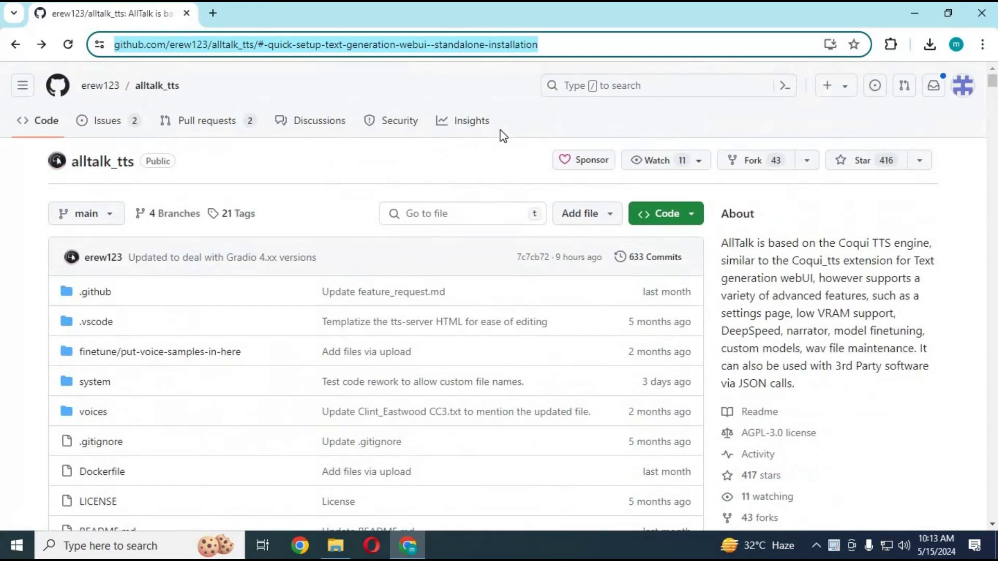
Open the AllTalk v1.9c release and locate alltalk_tts.zip among its assets
scroll(499, 134, down, 7)
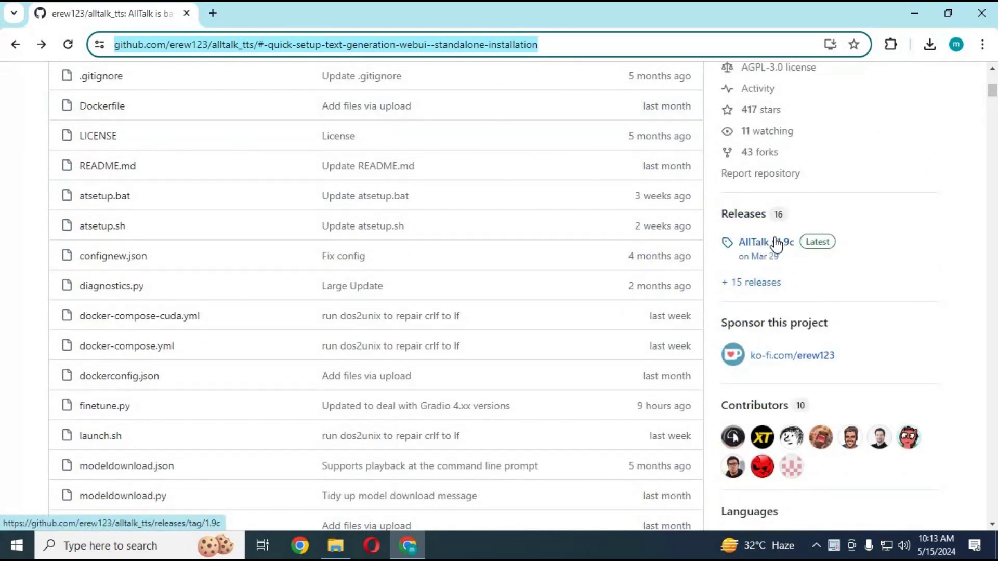
click(776, 242)
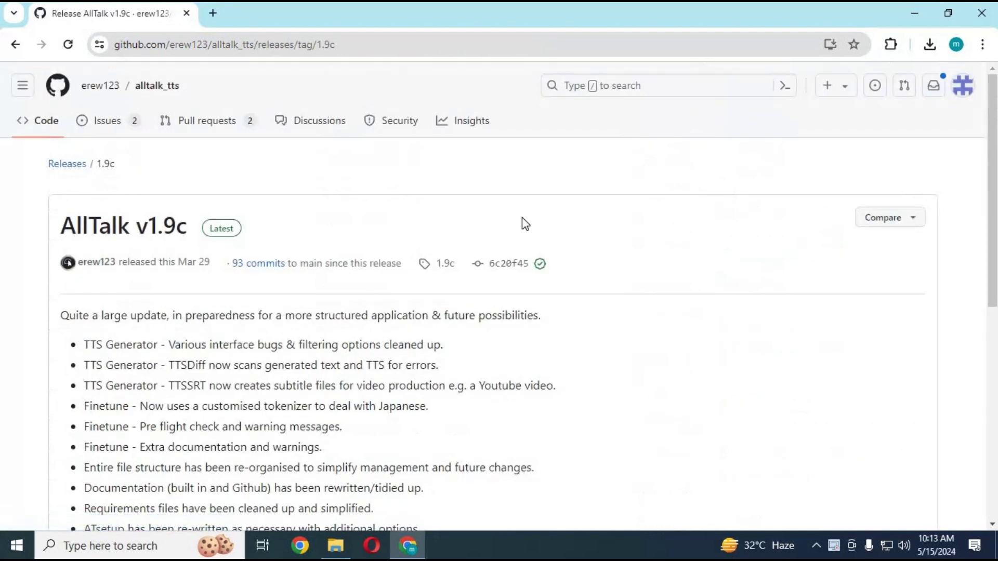
scroll(531, 223, down, 9)
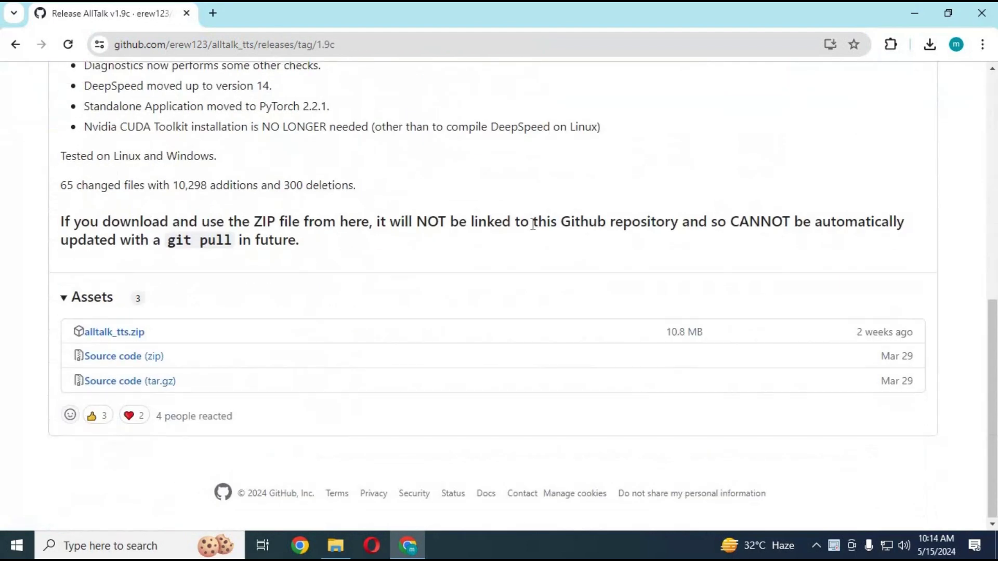
scroll(533, 225, up, 10)
scroll(533, 224, down, 10)
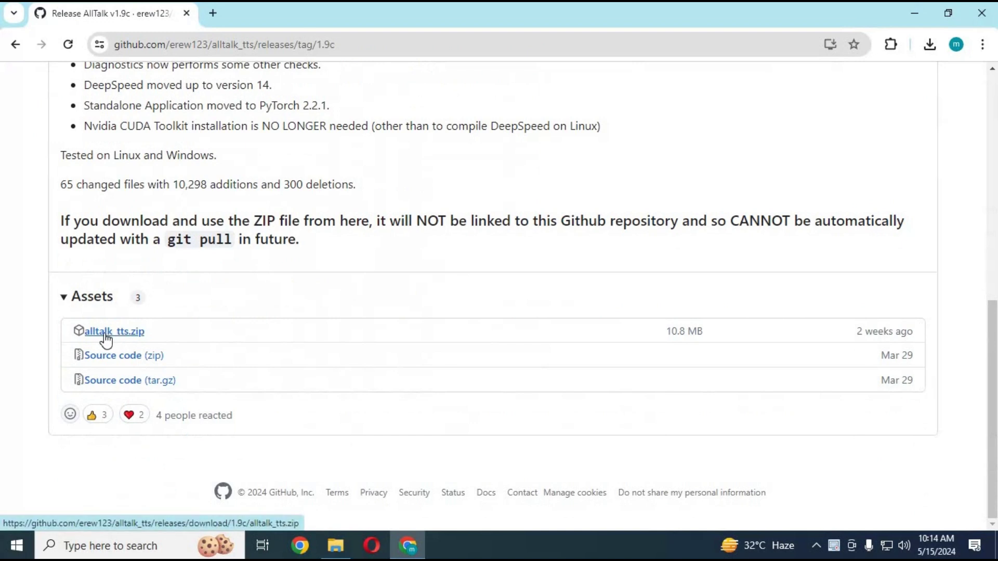
Switch to File Explorer and extract alltalk_tts.zip directly into the All-TTS folder
click(335, 545)
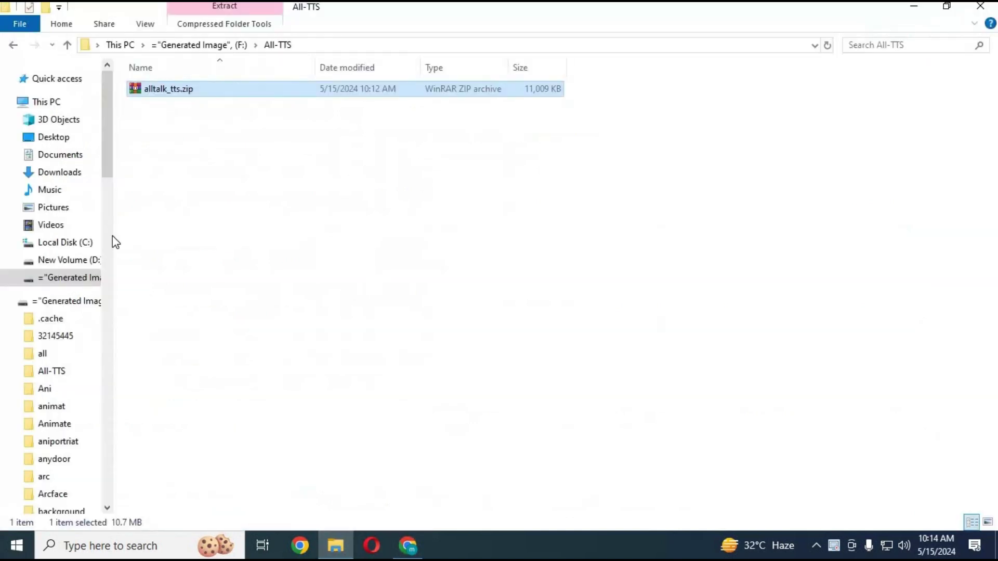
right_click(160, 91)
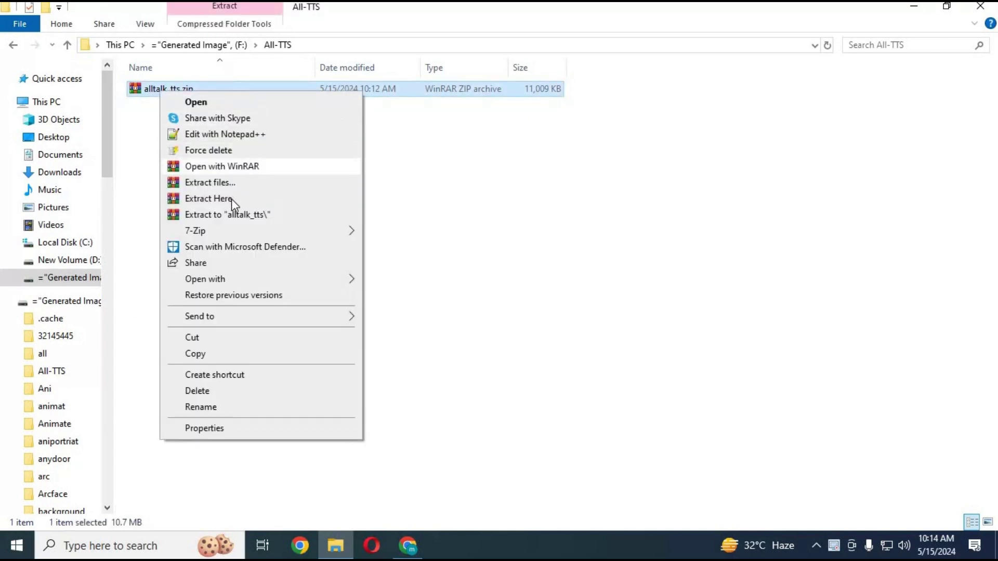
click(232, 198)
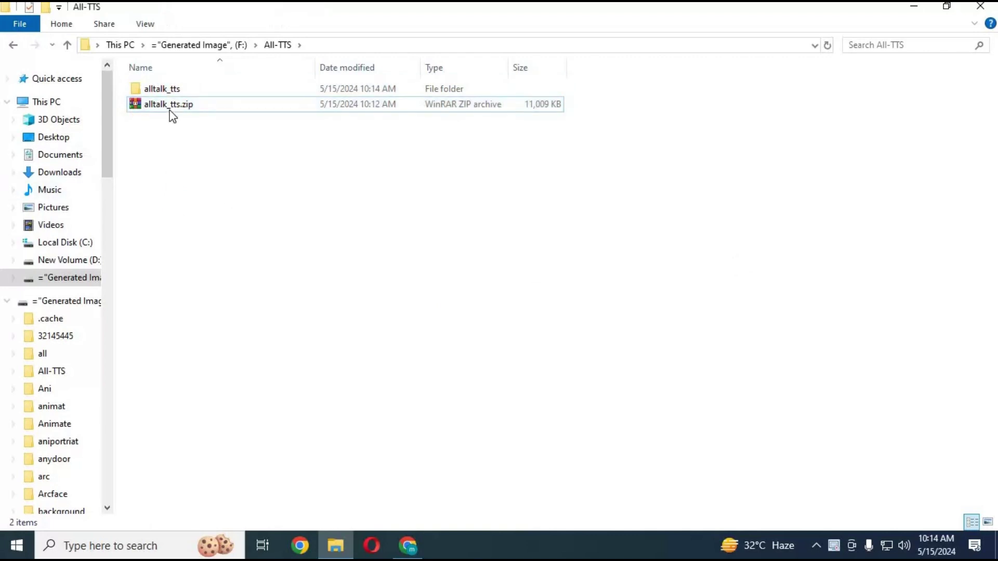
Run the atsetup.bat setup utility from the extracted alltalk_tts folder
double_click(165, 89)
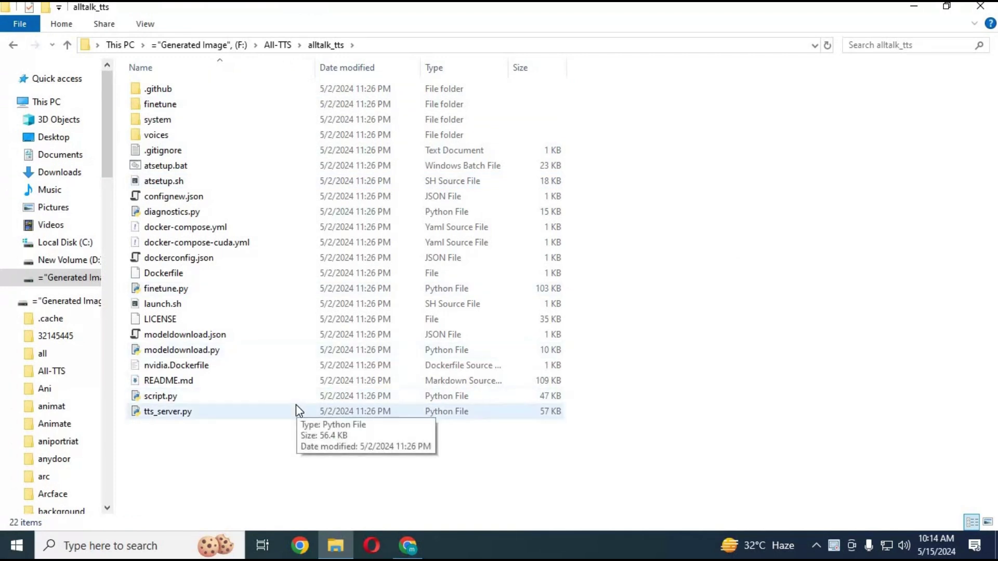
double_click(171, 167)
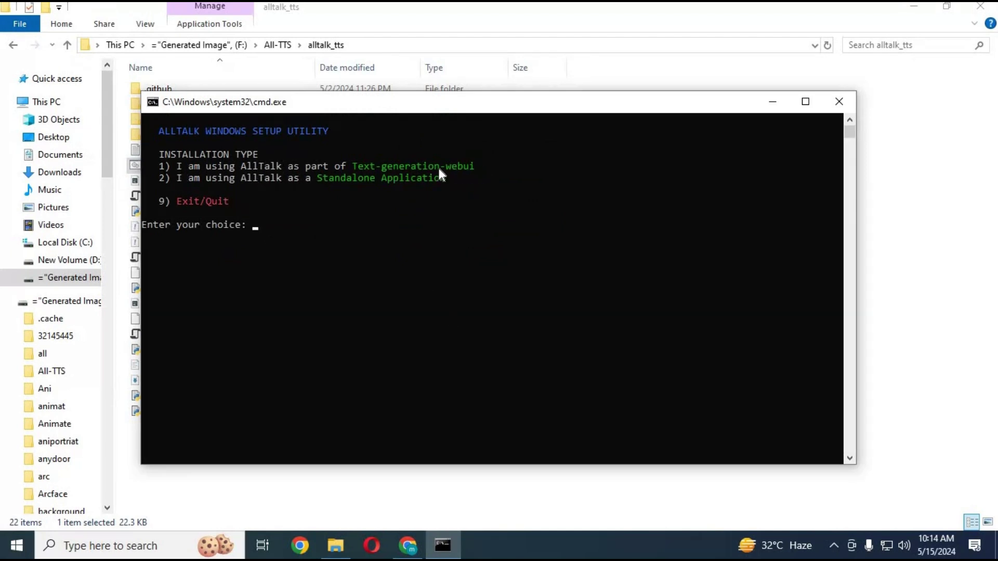
Choose the standalone application setup (option 2) and install AllTalk as a Standalone Application (option 1)
drag(451, 178, 155, 179)
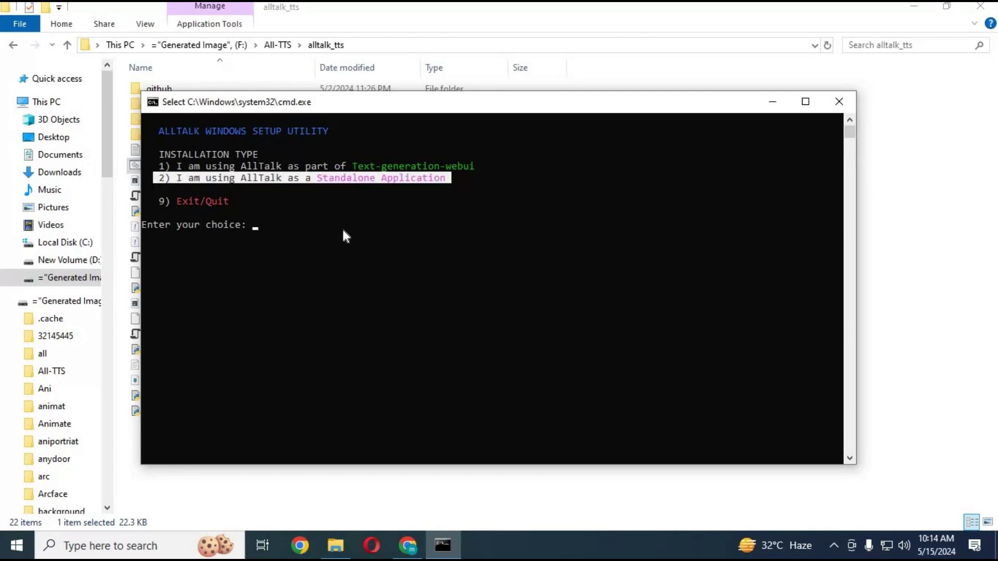
text(2)
key(Return)
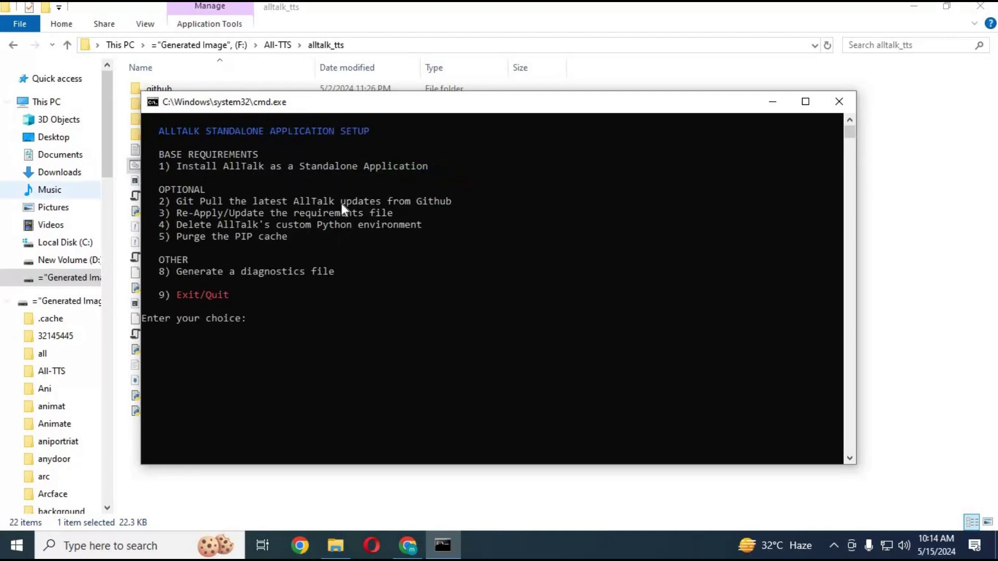
drag(439, 166, 161, 165)
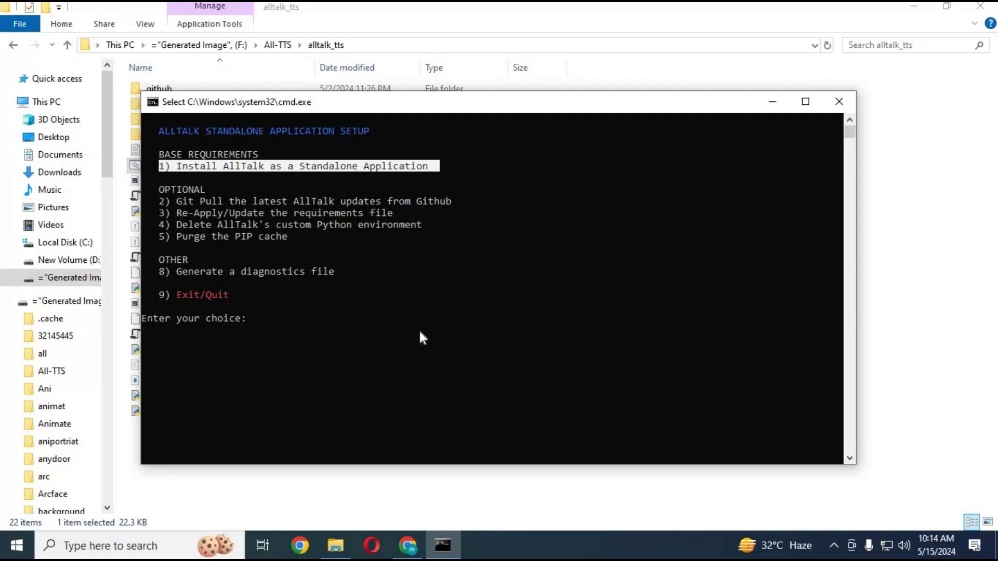
text(1)
key(Return)
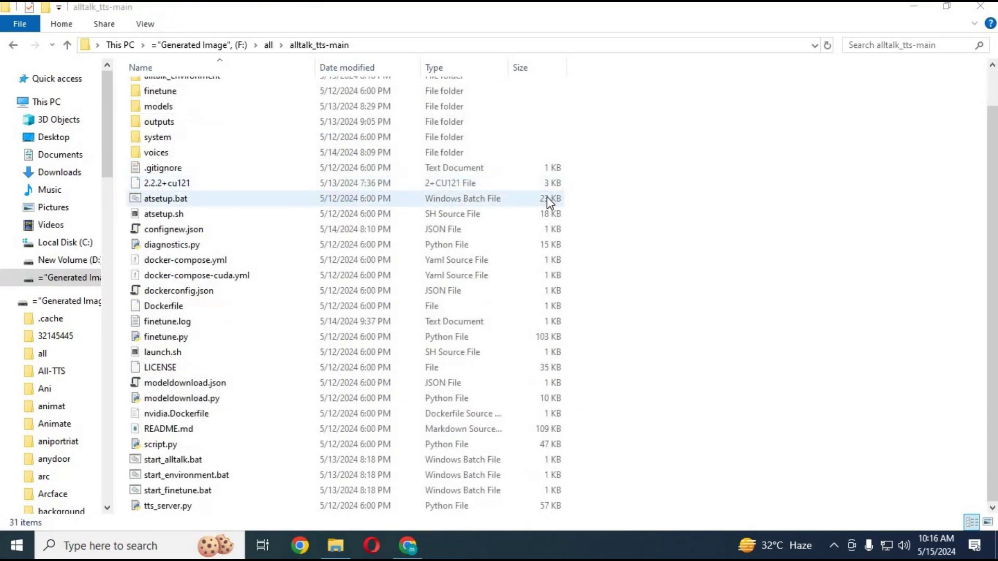
Run start_alltalk.bat from the alltalk_tts-main folder
scroll(550, 202, up, 1)
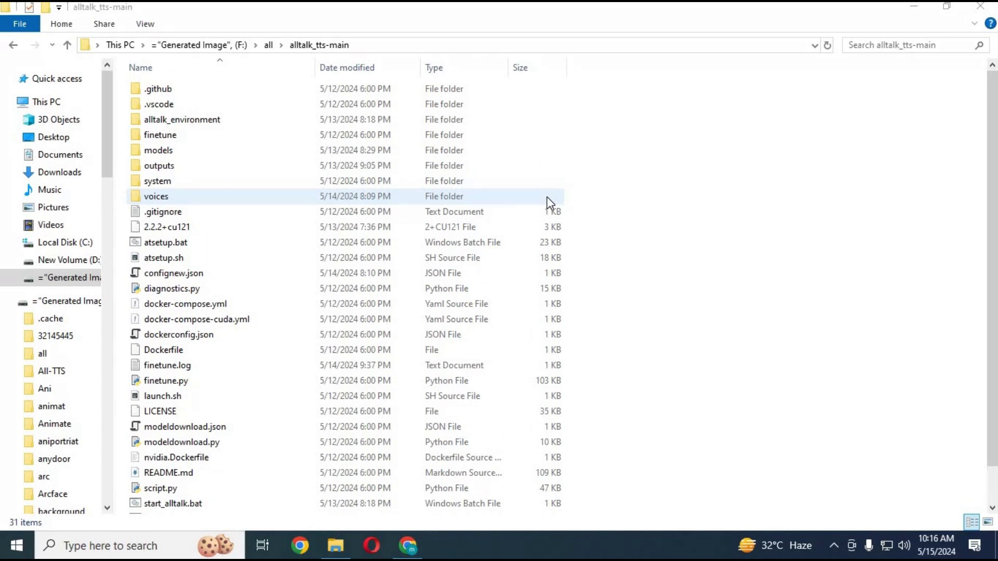
scroll(547, 196, down, 1)
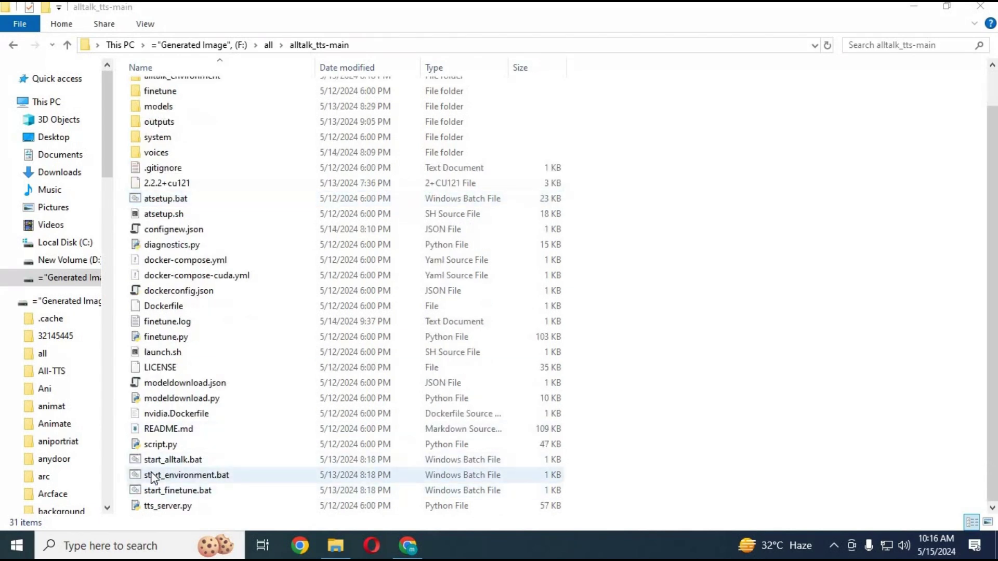
double_click(188, 477)
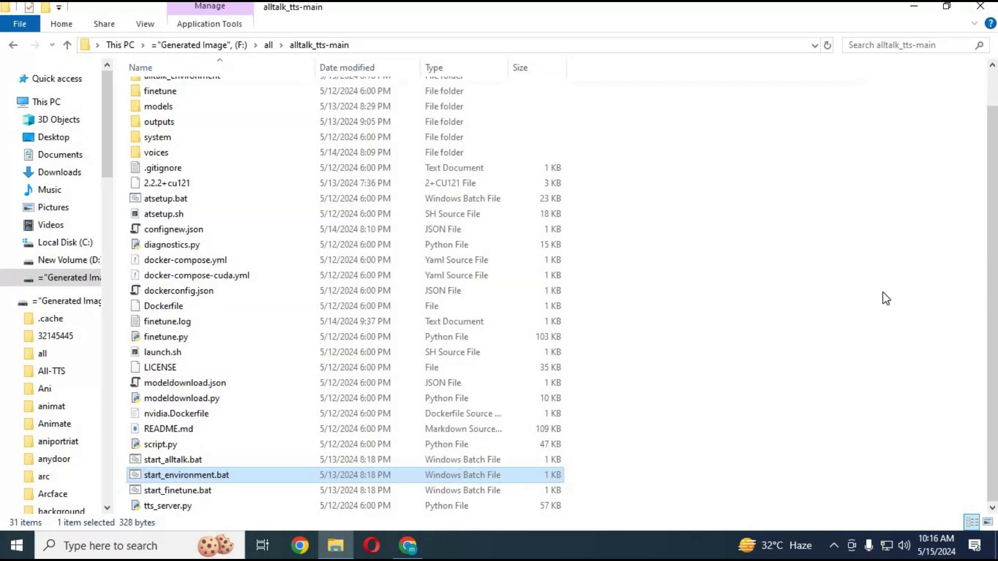
click(886, 299)
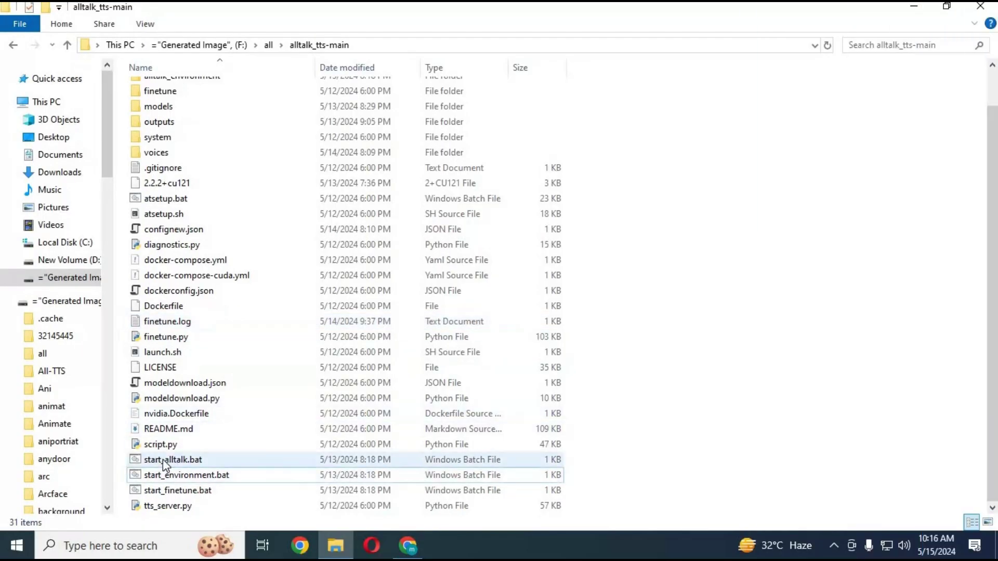
double_click(165, 460)
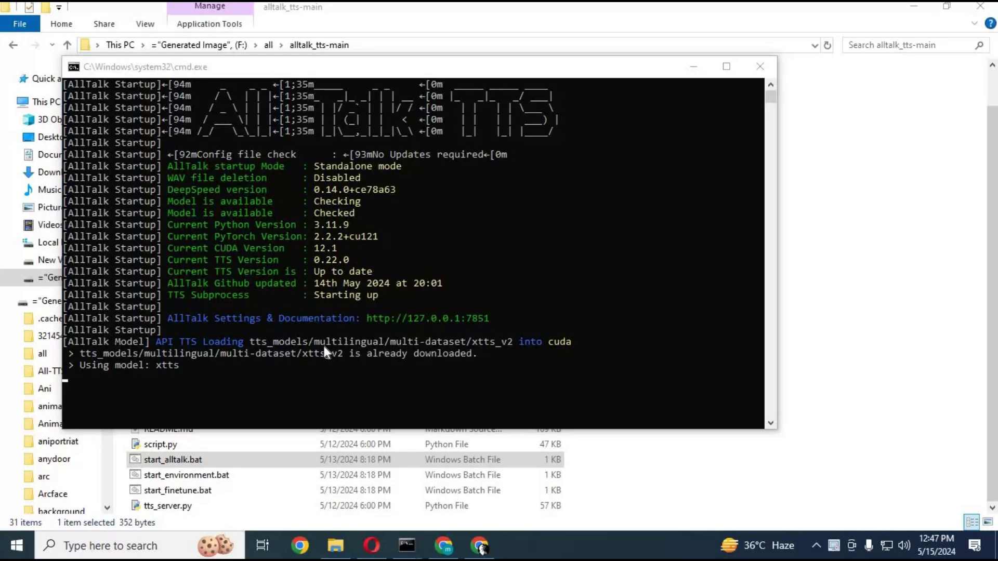
click(325, 347)
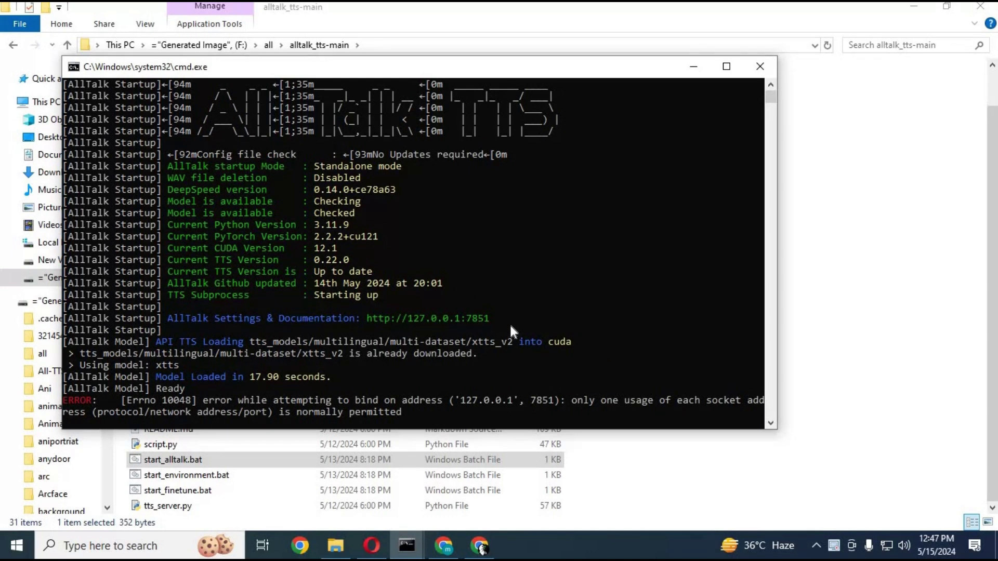
drag(493, 315, 367, 320)
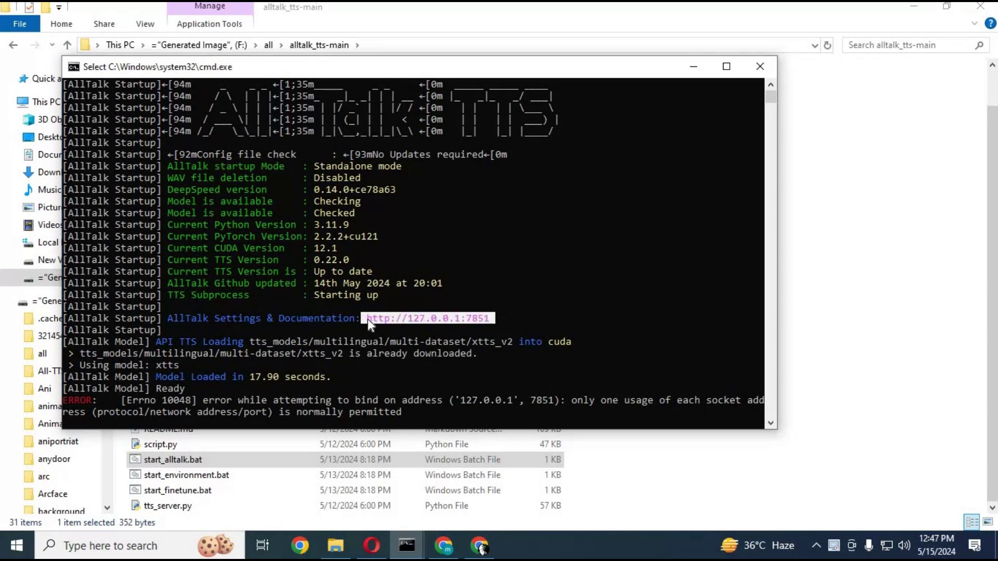
right_click(367, 319)
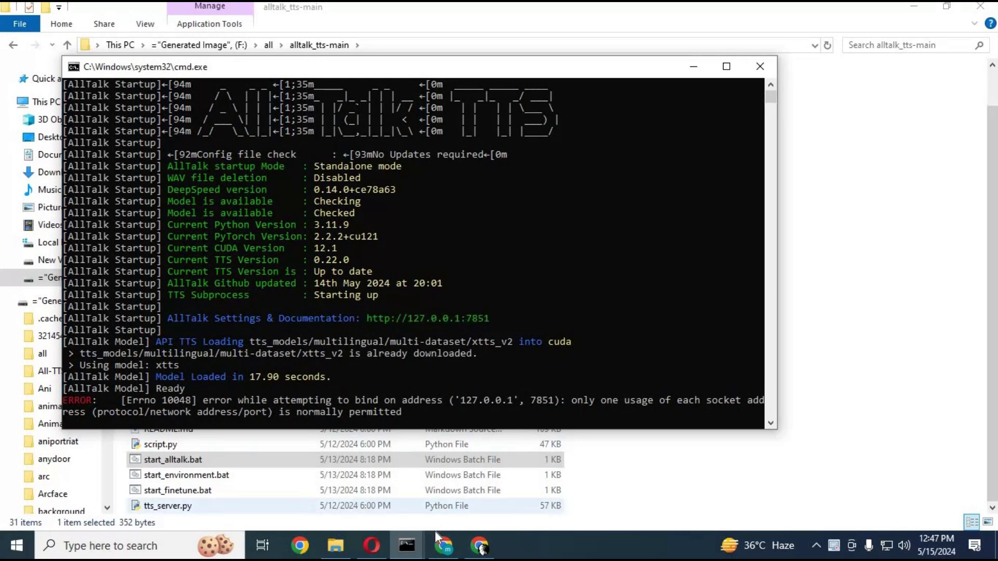
click(443, 545)
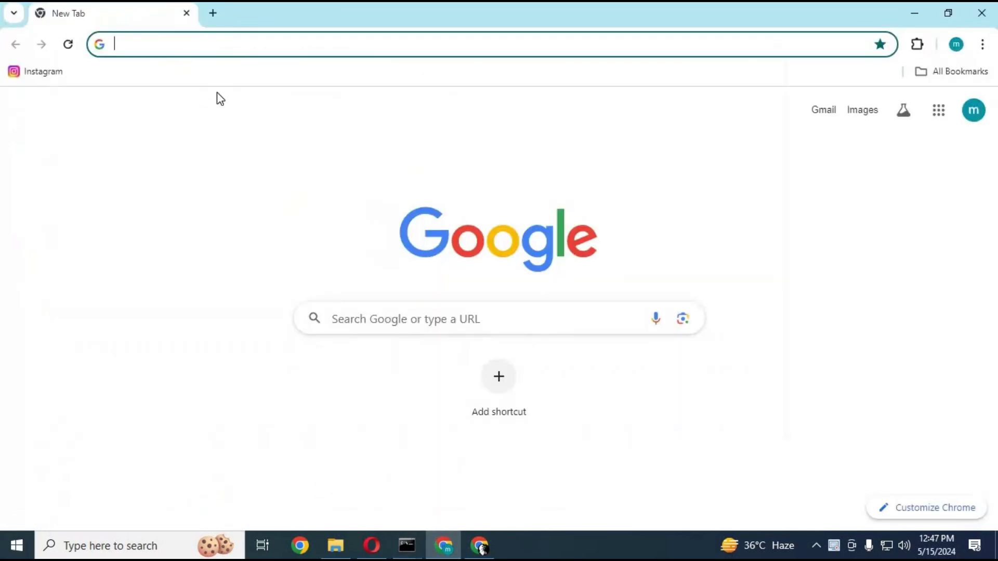
right_click(152, 44)
click(239, 186)
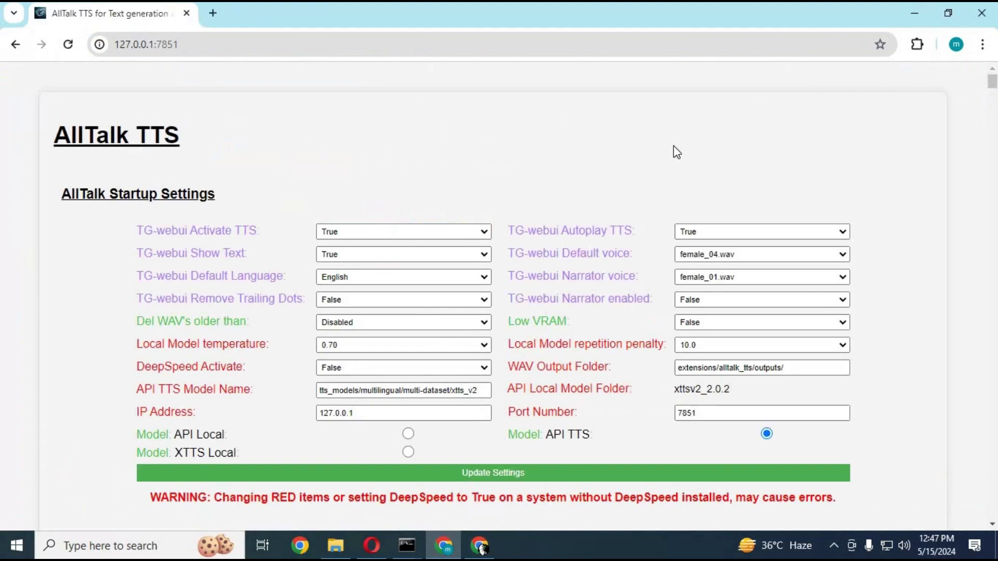
Keep TG-webui Autoplay TTS at True and set both the default voice and the narrator voice to 01.wav
scroll(685, 172, down, 15)
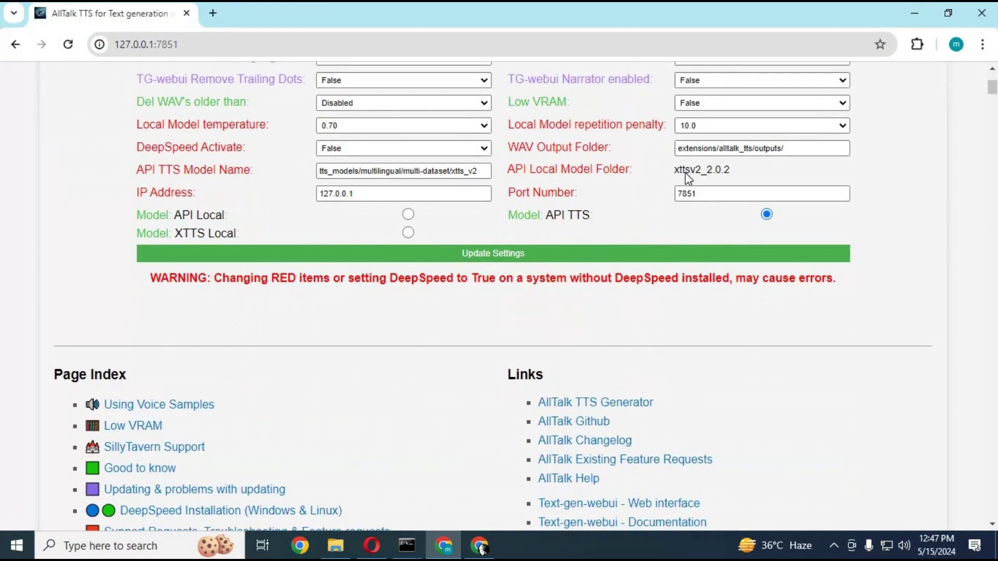
scroll(684, 173, down, 10)
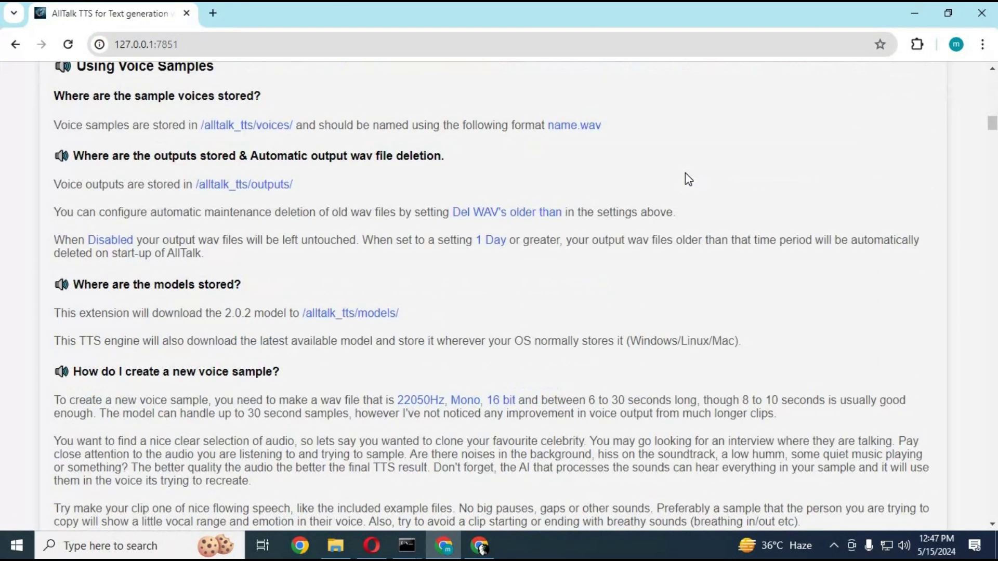
scroll(685, 174, up, 14)
scroll(686, 177, up, 15)
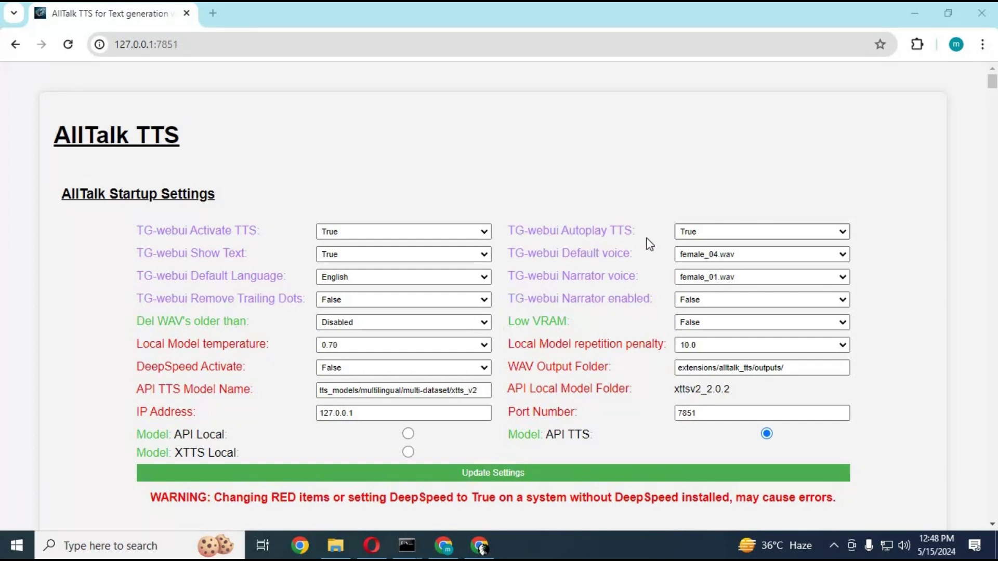
click(751, 234)
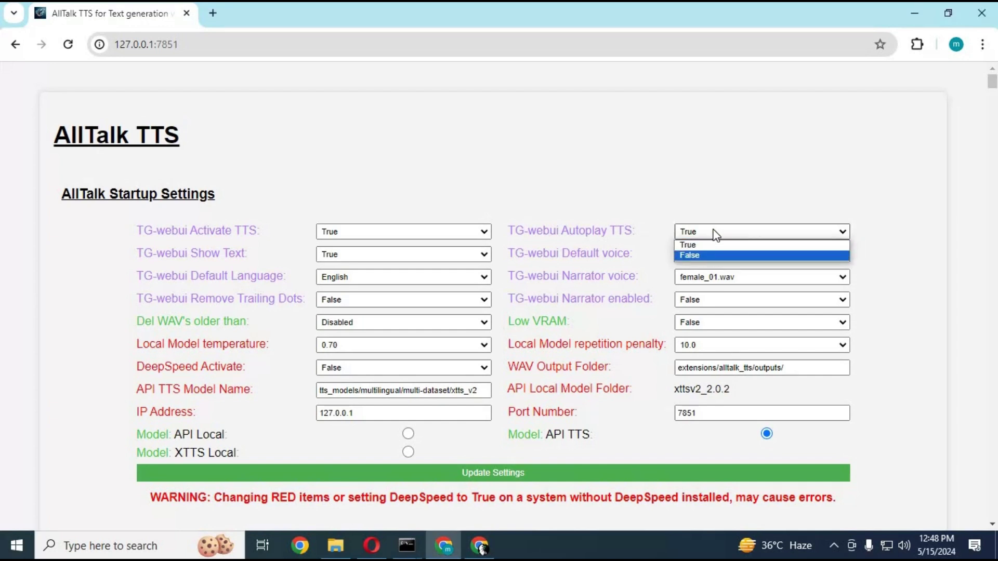
click(709, 247)
click(722, 258)
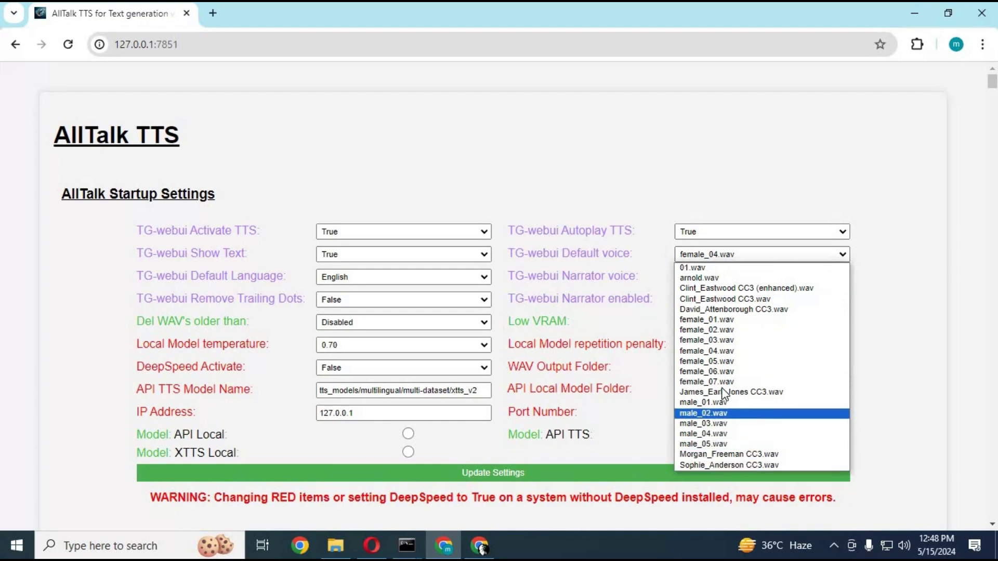
click(730, 269)
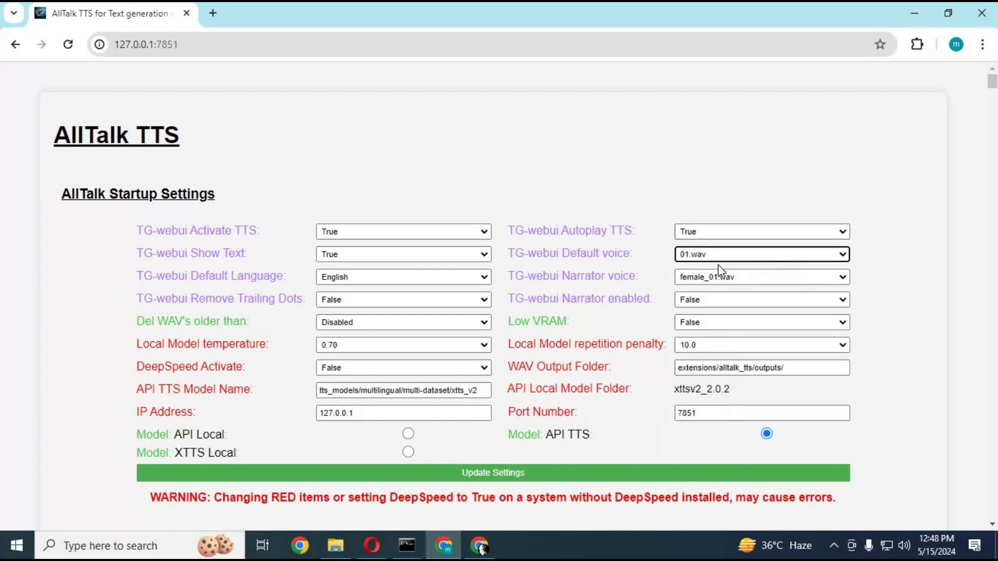
click(709, 277)
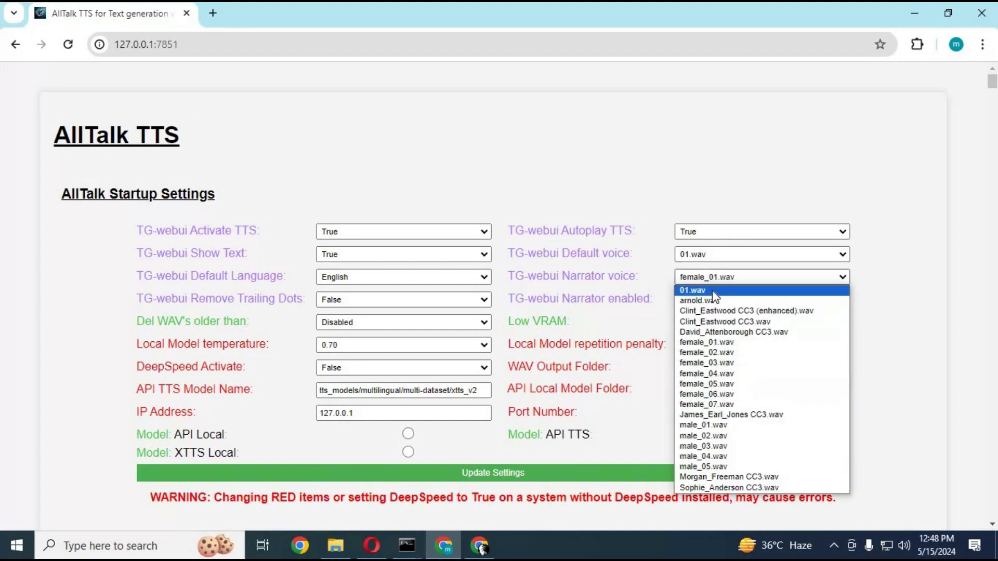
click(715, 292)
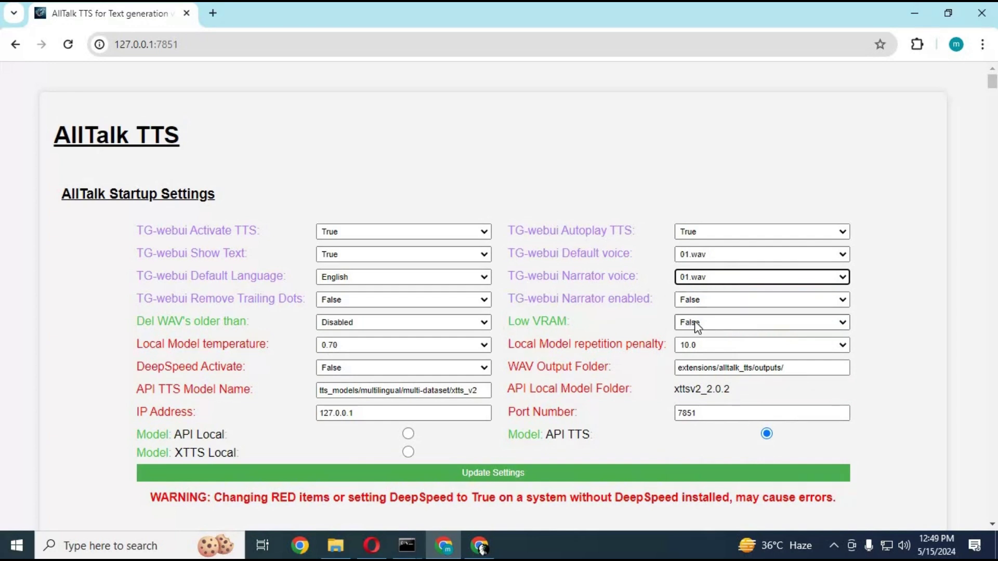
Set Low VRAM to True and update the AllTalk startup settings
click(709, 322)
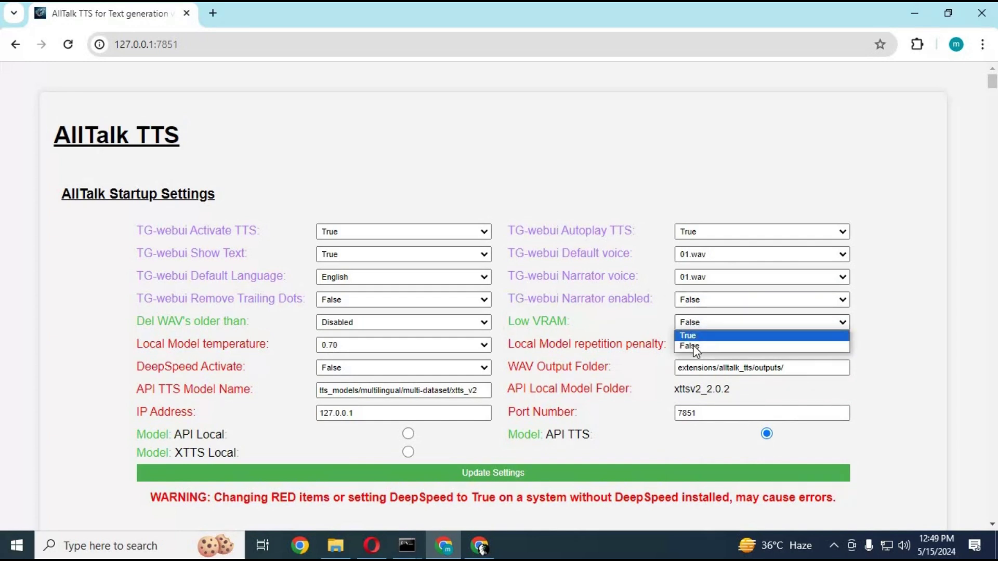
key(Up)
key(Return)
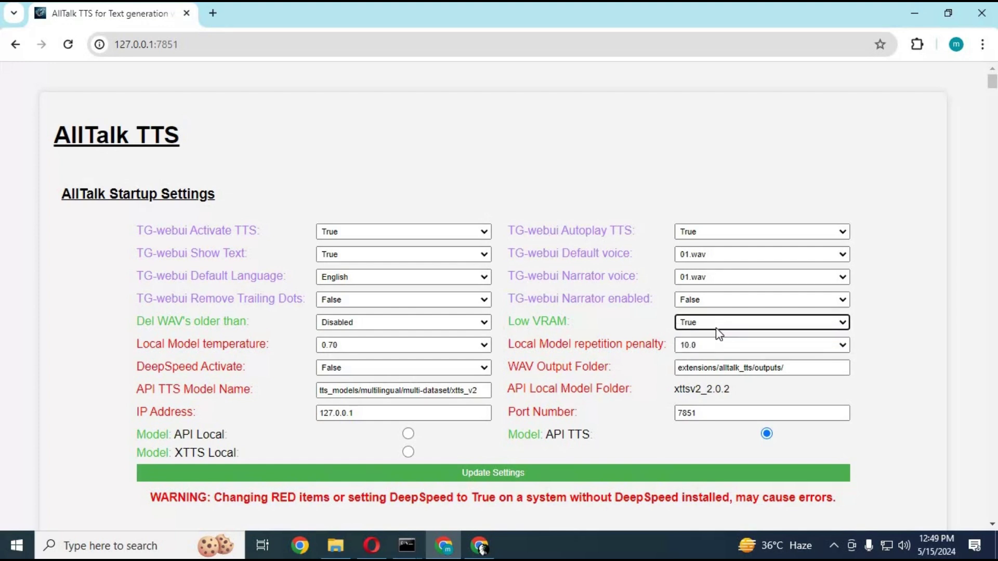
scroll(599, 350, down, 1)
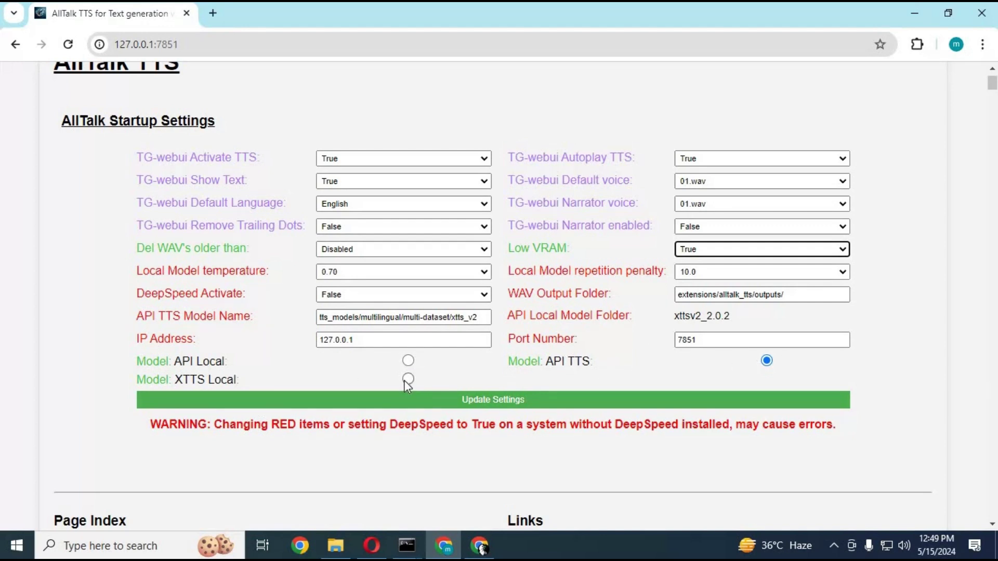
click(535, 408)
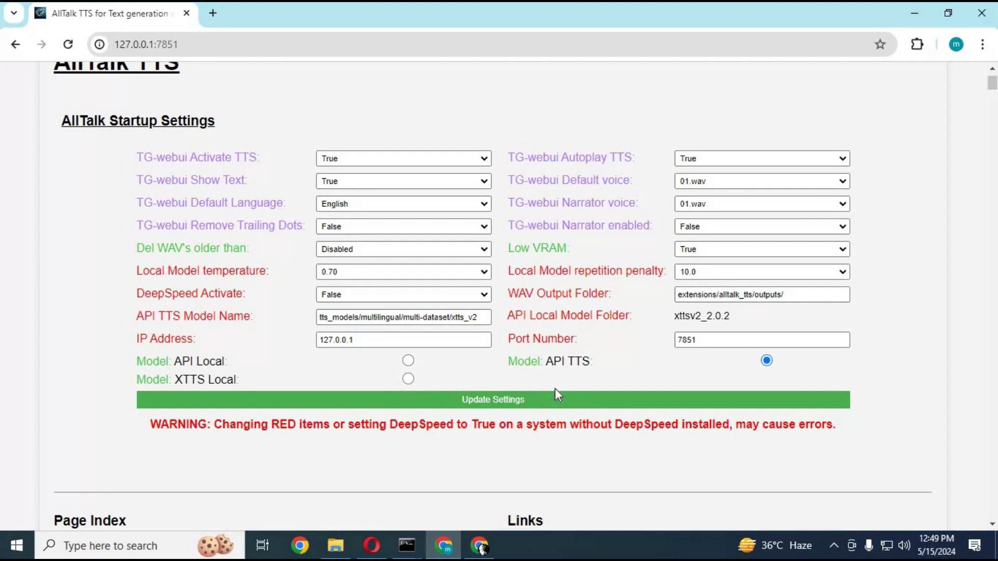
Open the AllTalk TTS Generator from the settings page's links and look over its options and generated TTS list
scroll(555, 394, down, 4)
scroll(555, 392, down, 1)
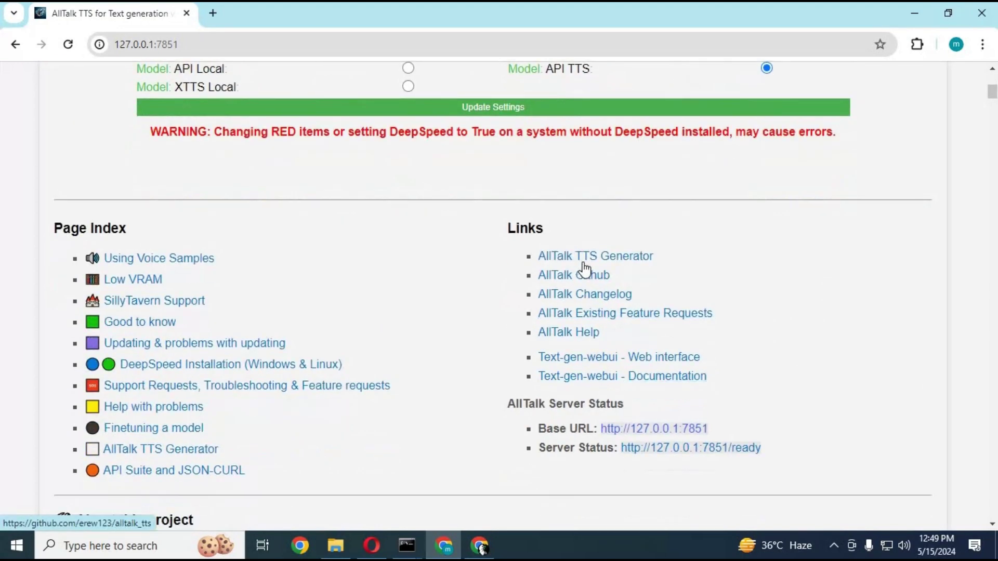
click(627, 252)
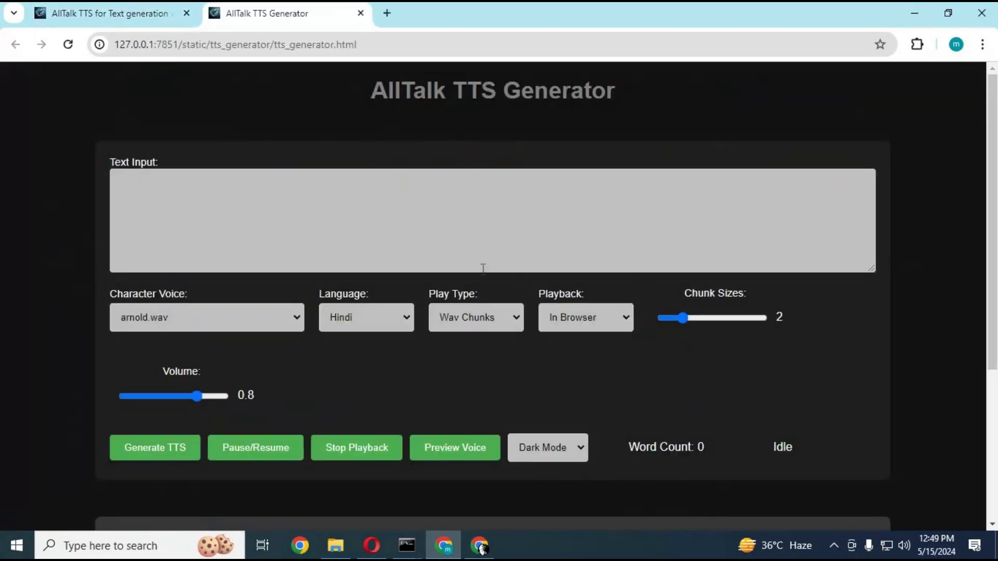
scroll(484, 271, down, 5)
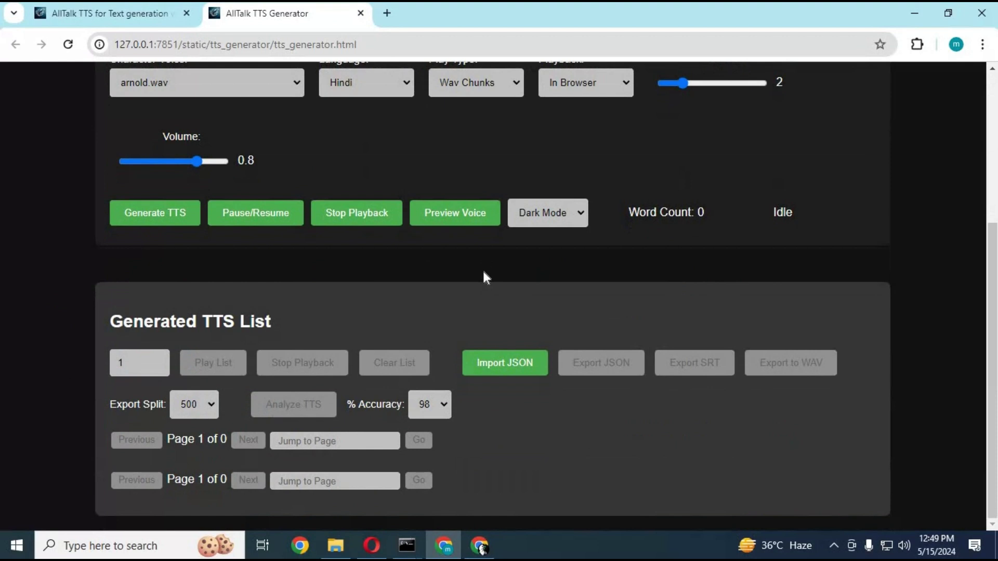
scroll(483, 276, up, 5)
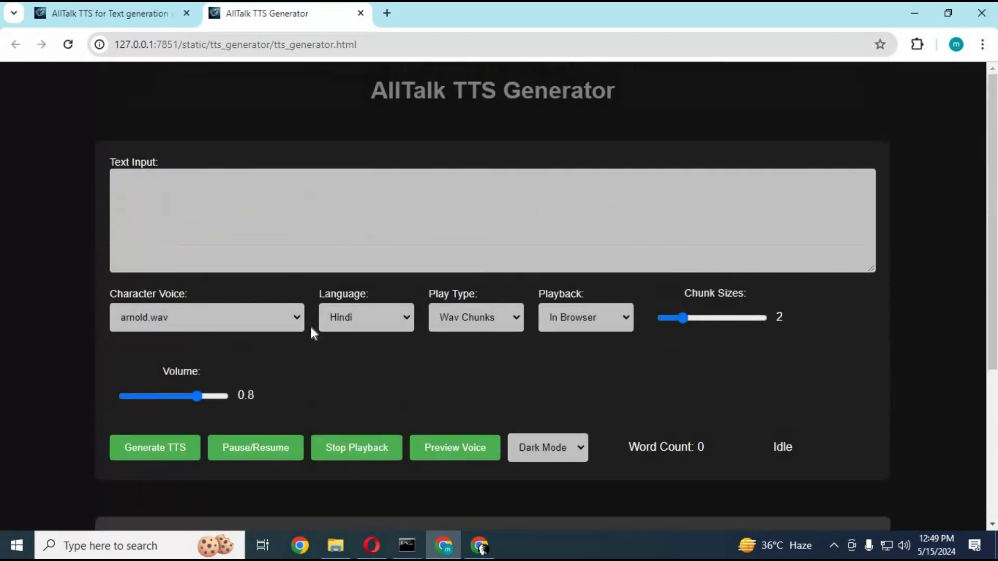
Set the generator's language to English, keep Wav Chunks play type and In Browser playback, and raise the volume to 1
click(382, 328)
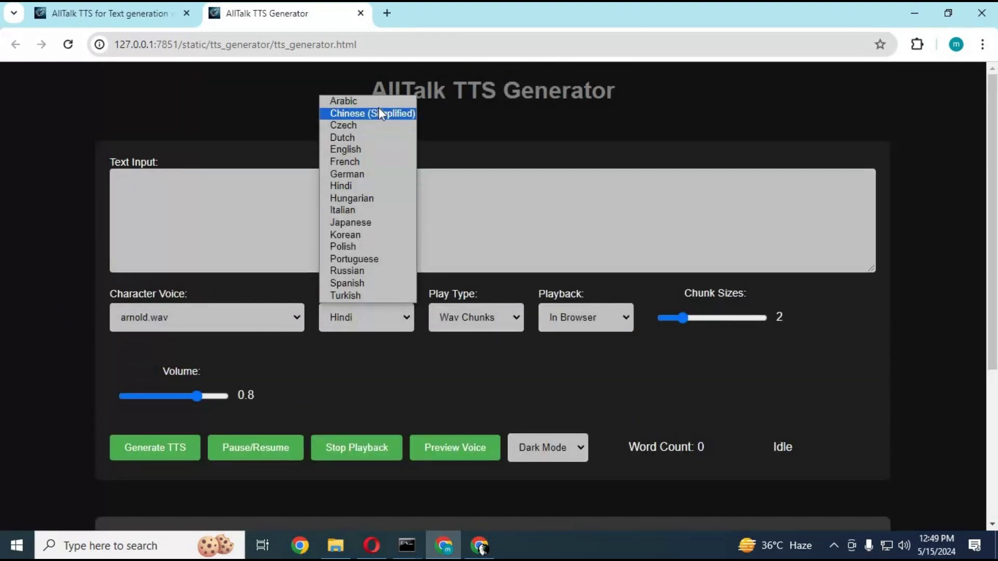
click(360, 155)
click(500, 322)
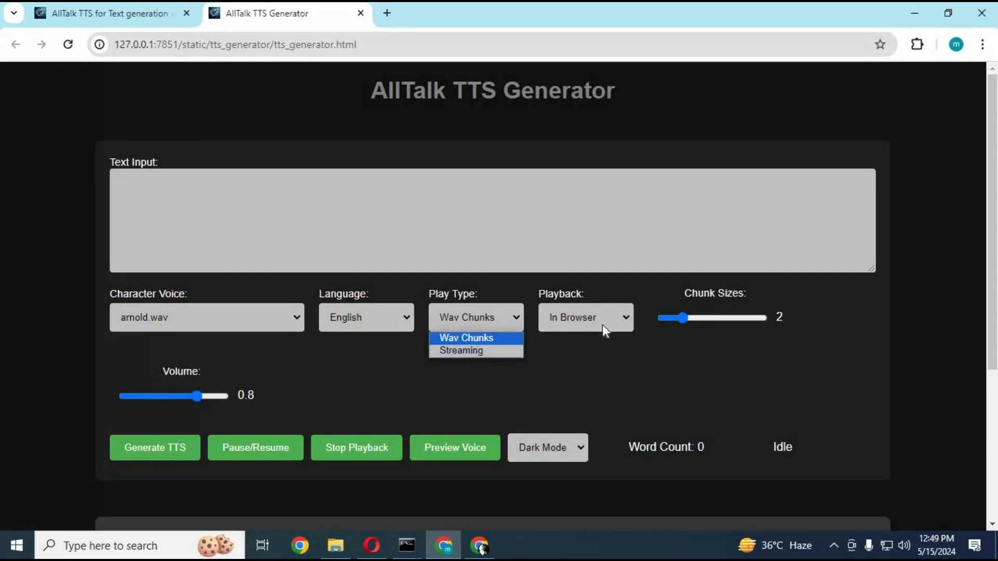
click(615, 322)
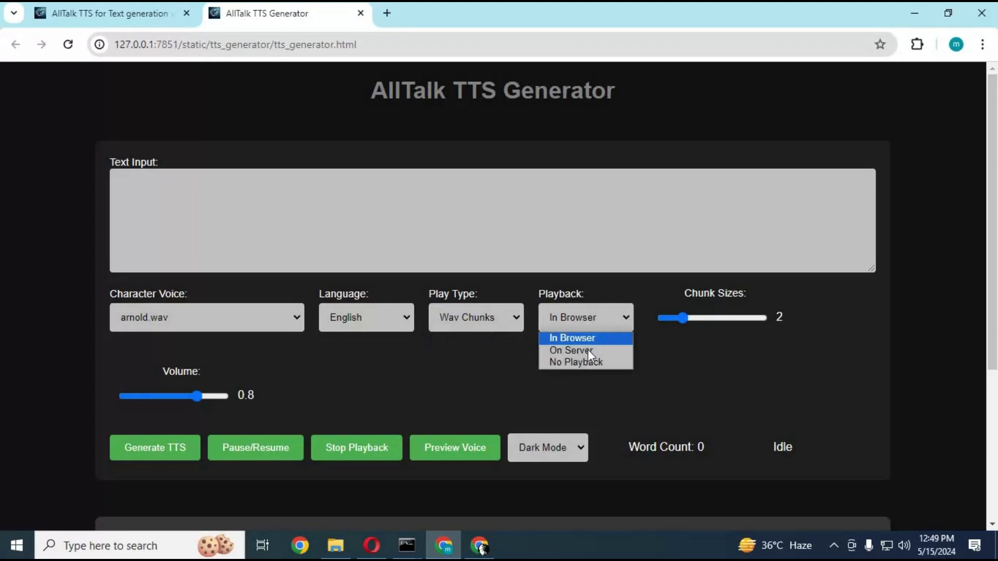
click(536, 307)
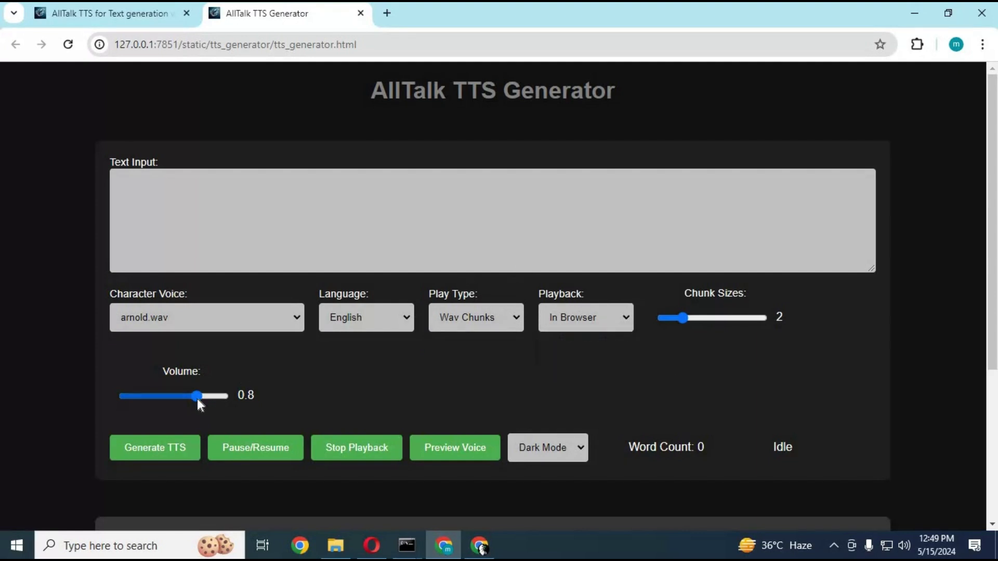
drag(197, 397, 237, 397)
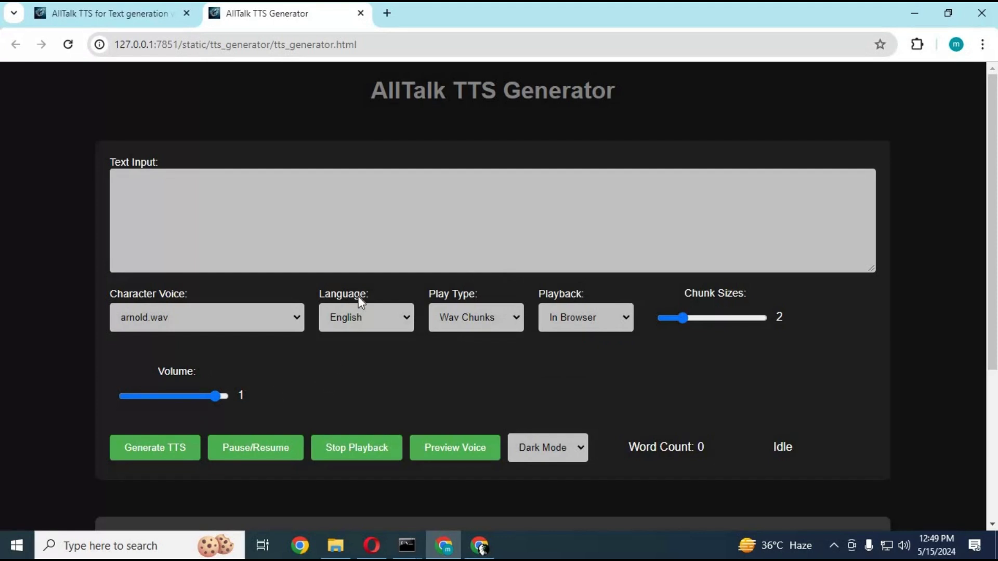
Enter "what you think of alltalk tts generated voice quality" as the generator's text input
click(242, 198)
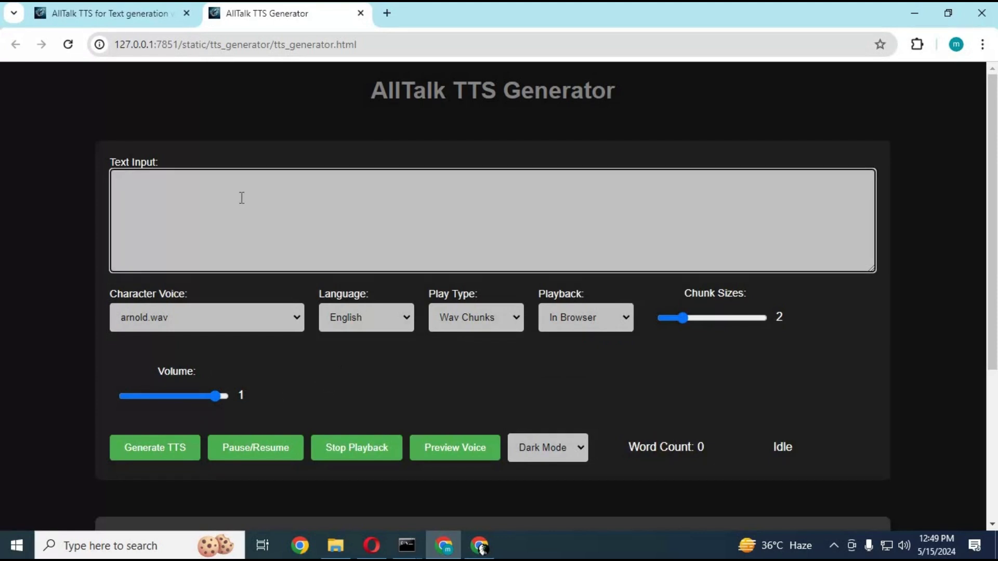
text(what you thn)
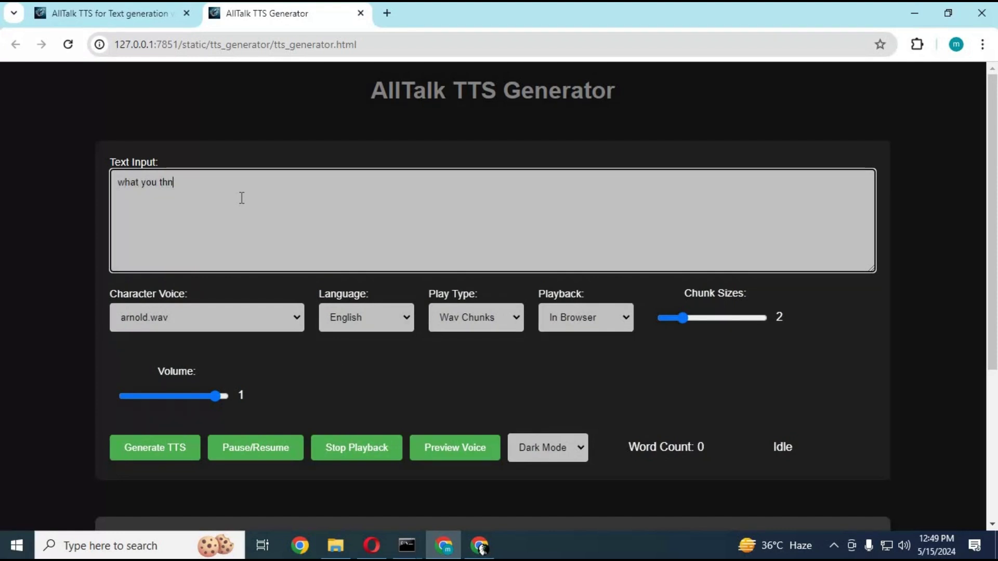
key(BackSpace)
text(ik)
key(BackSpace)
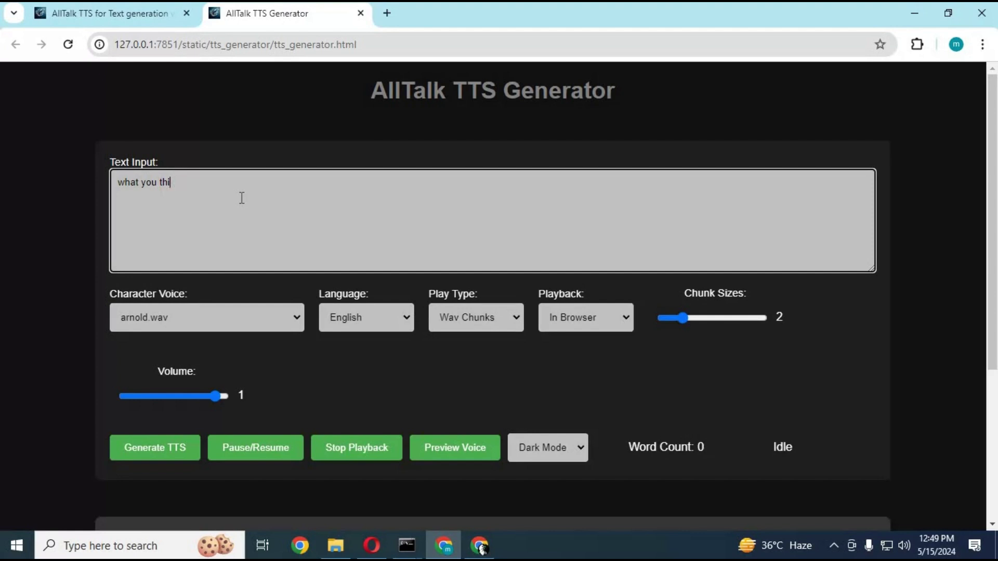
text(nk of alltalk tt)
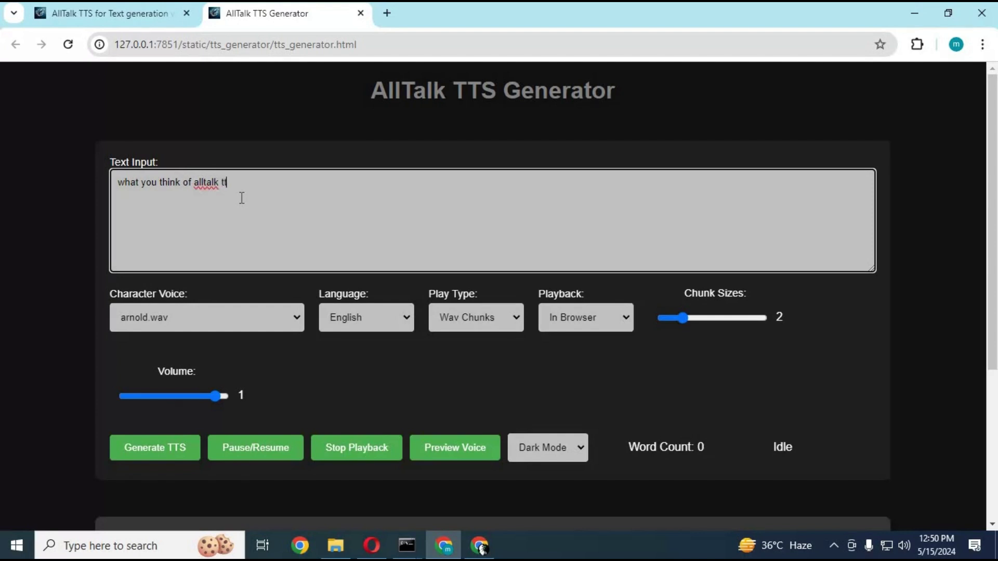
text(s generated voice quality)
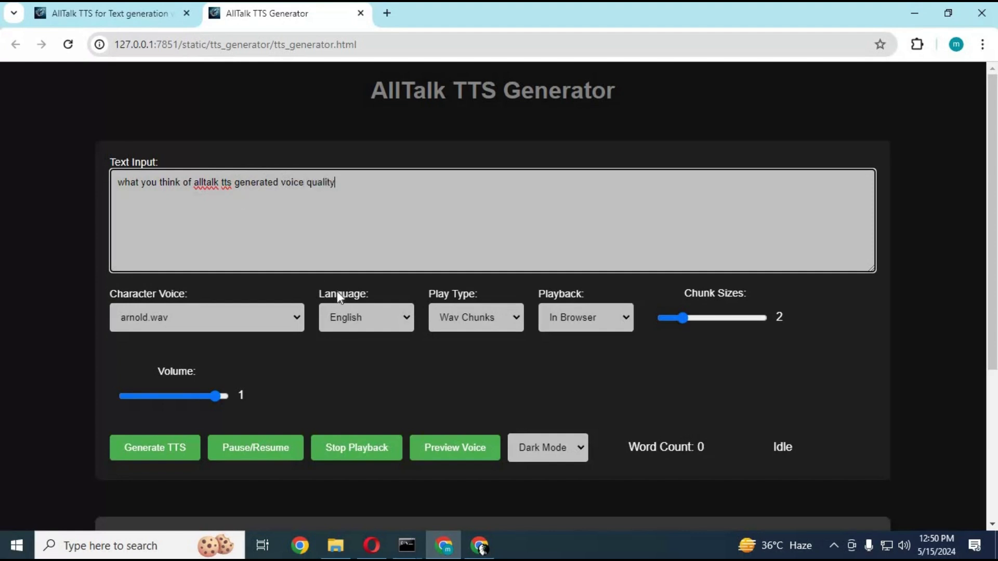
Generate the speech with the arnold.wav voice and play the resulting clip from the Generated TTS List
scroll(182, 379, down, 1)
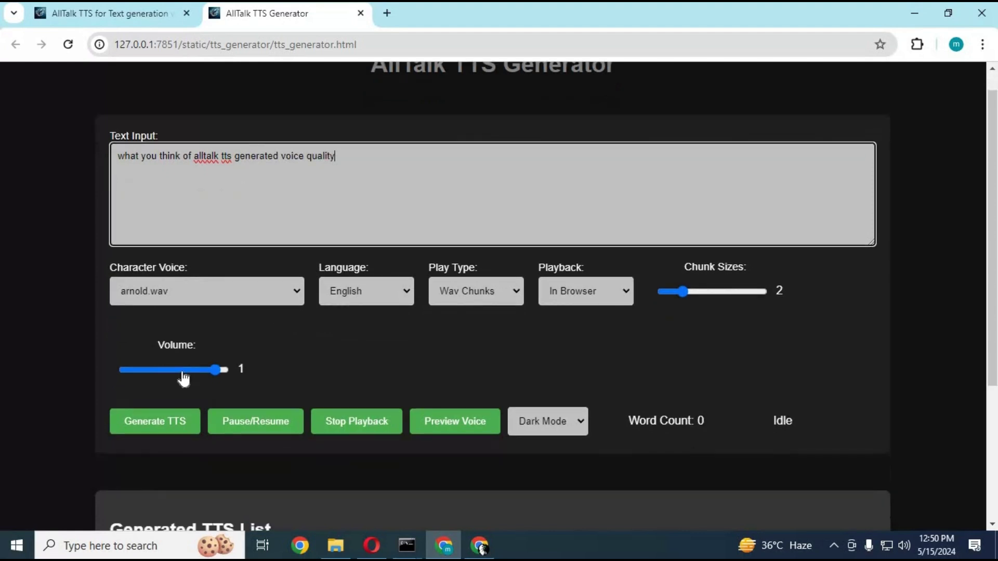
click(156, 378)
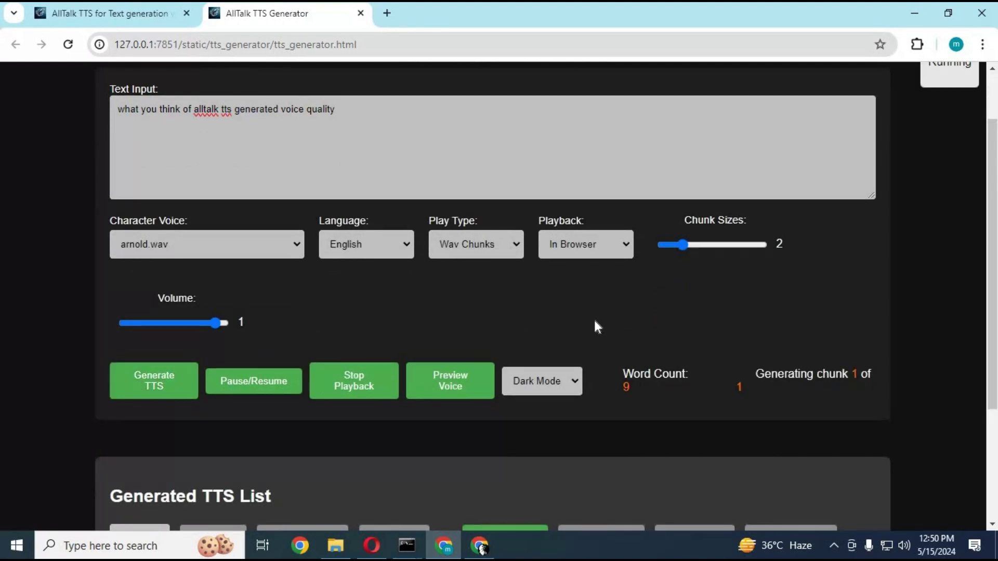
scroll(595, 322, up, 1)
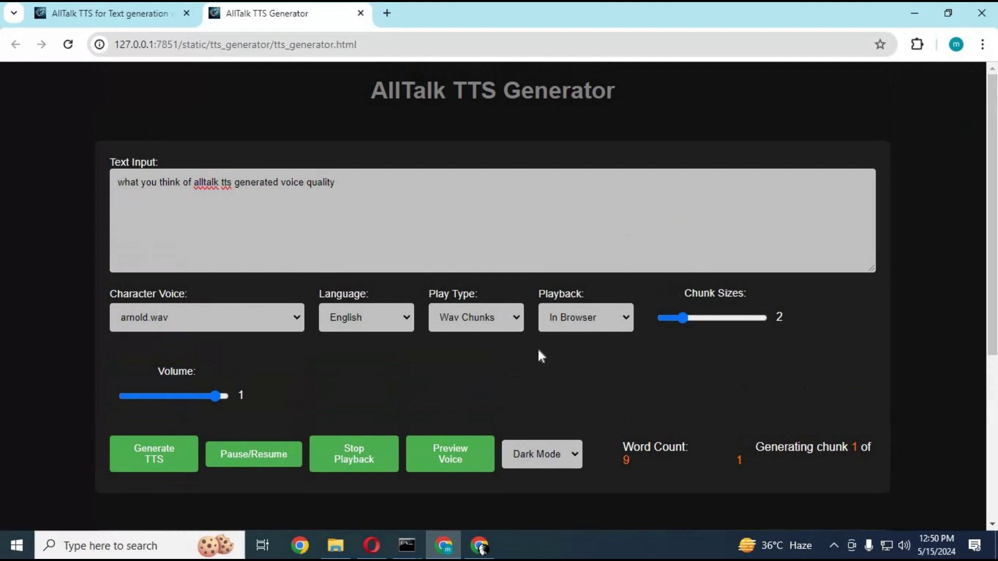
scroll(538, 357, down, 4)
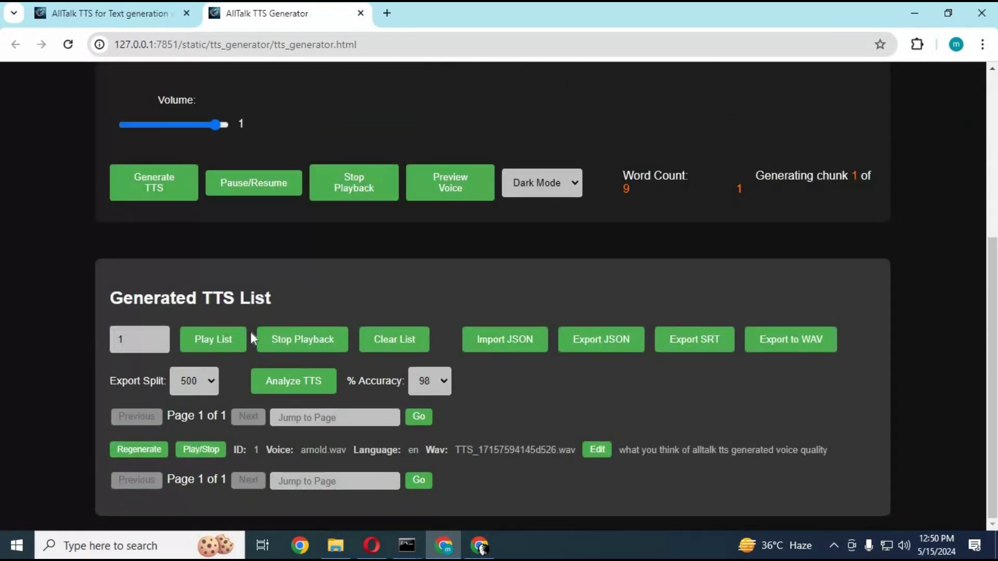
click(288, 352)
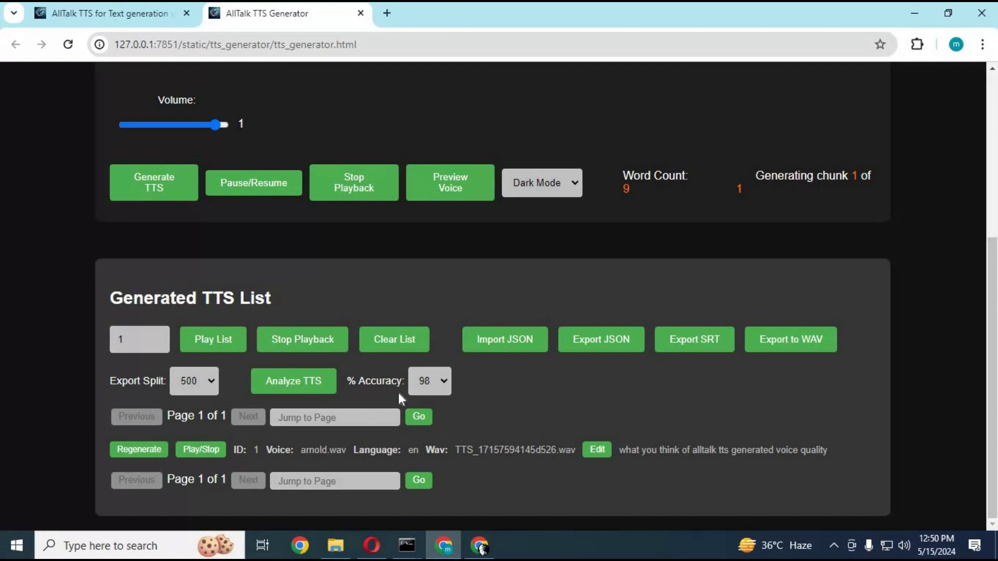
click(208, 452)
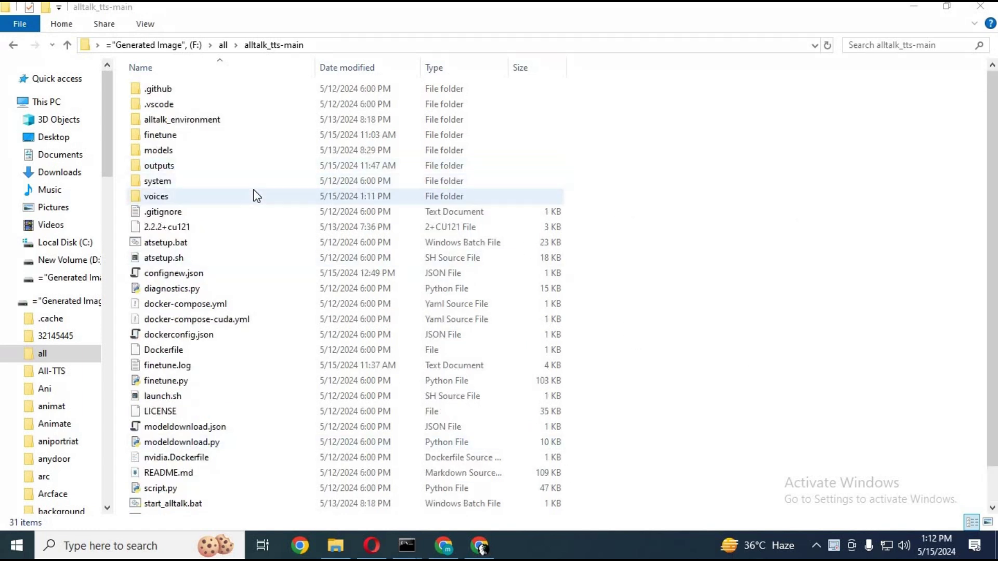
In File Explorer, copy mine.wav from Documents into the voices folder of alltalk_tts-main
double_click(156, 196)
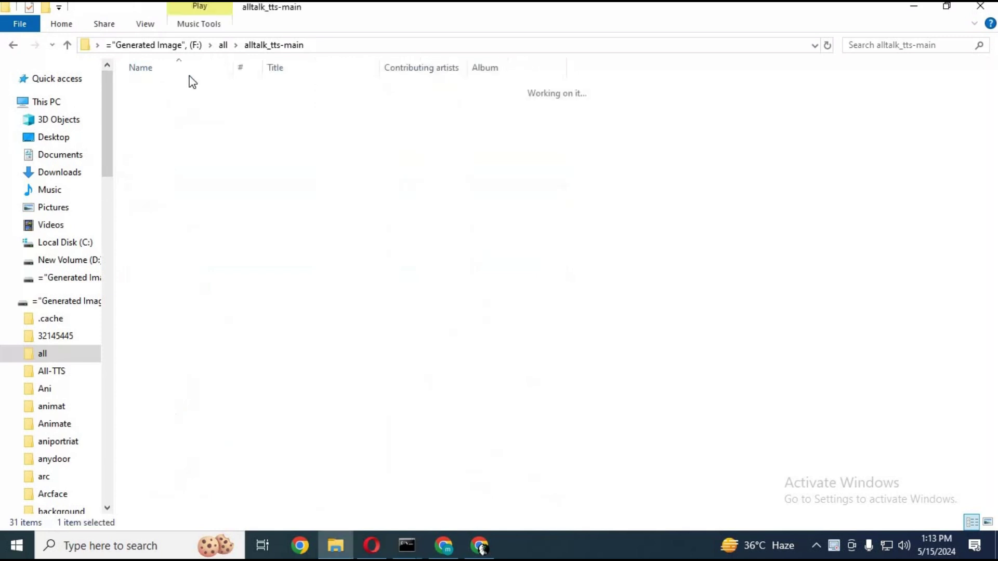
click(59, 155)
right_click(177, 109)
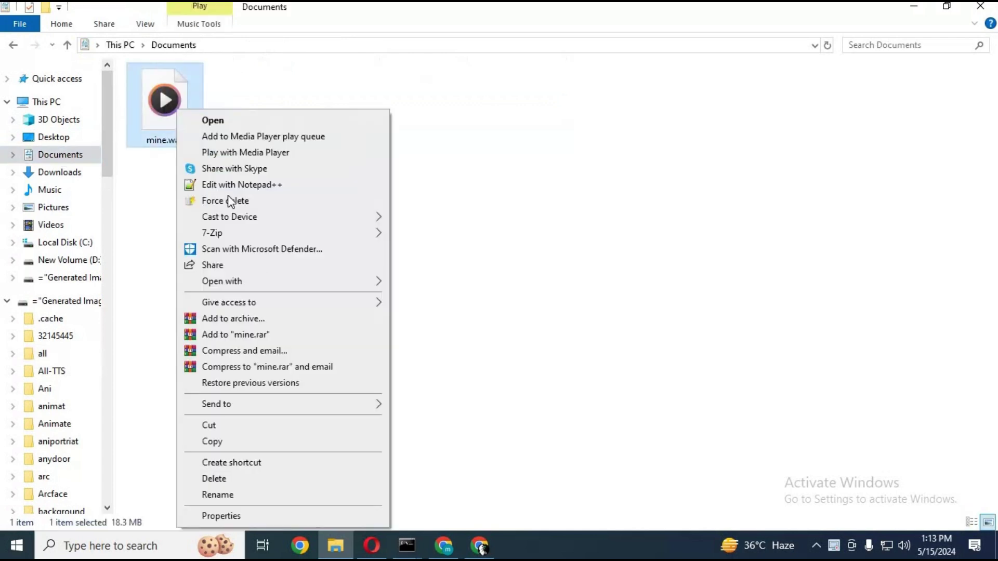
click(220, 441)
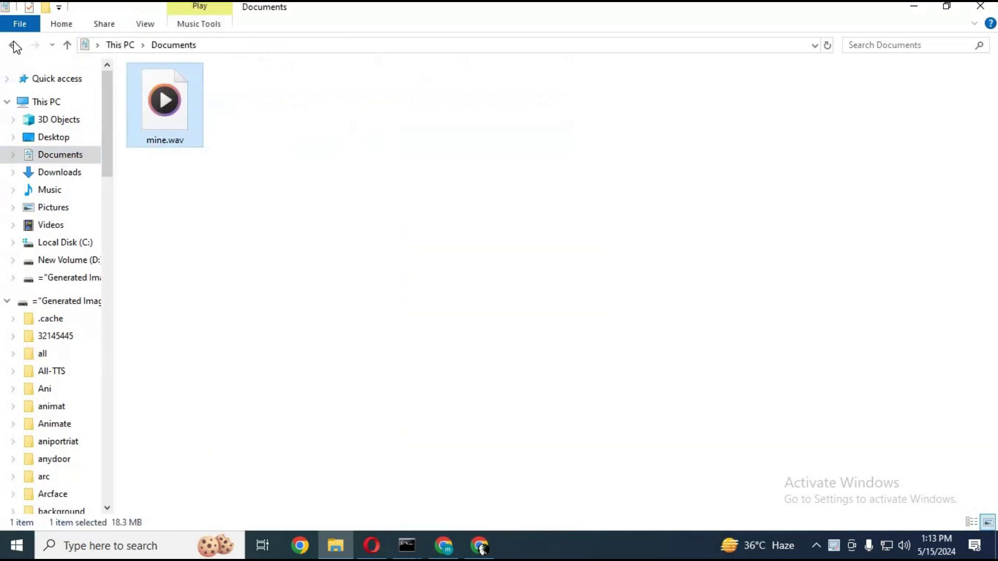
key(alt+Left)
right_click(364, 188)
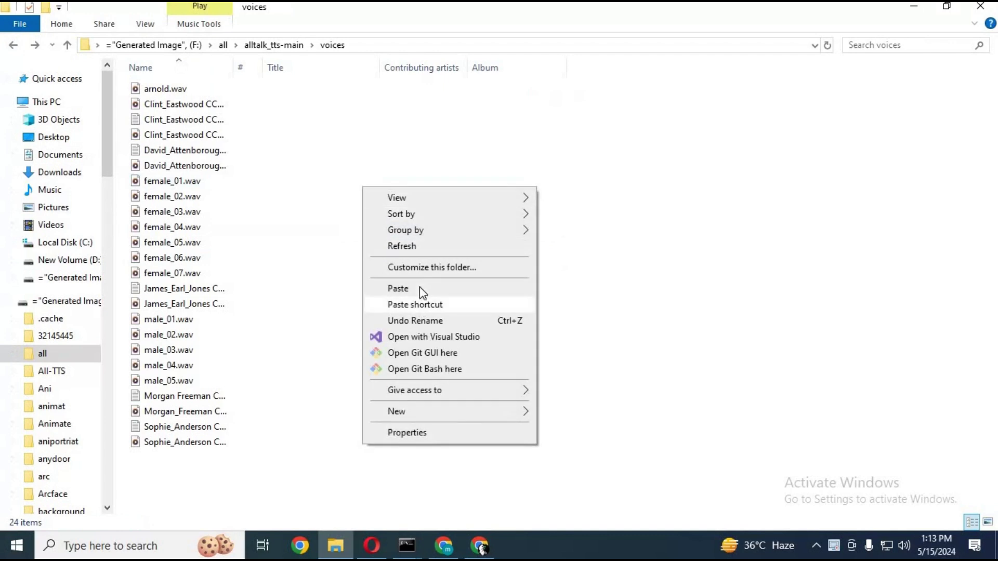
click(419, 287)
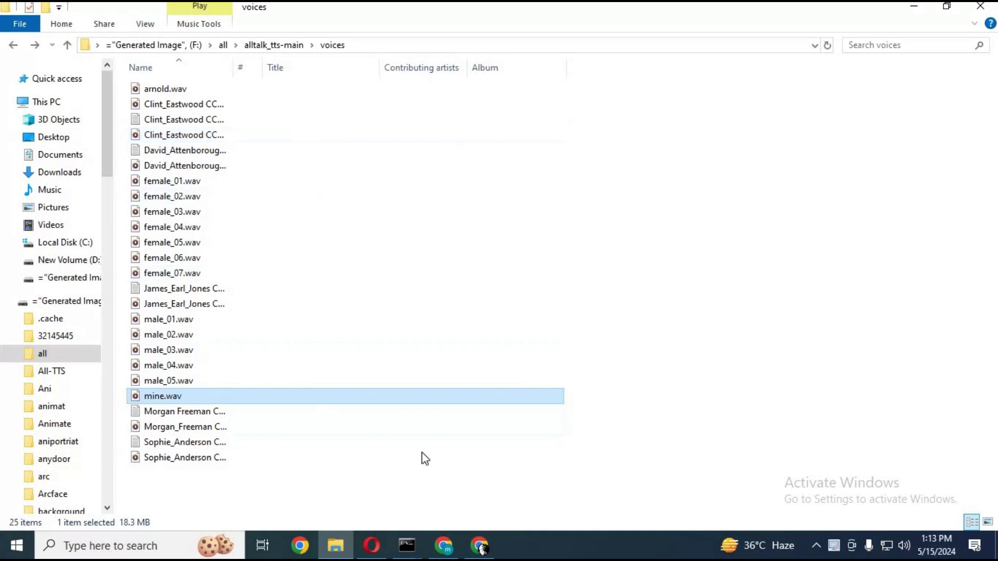
Switch to the AllTalk settings page in Chrome, reload it, and set the default and narrator voices to mine.wav
click(443, 546)
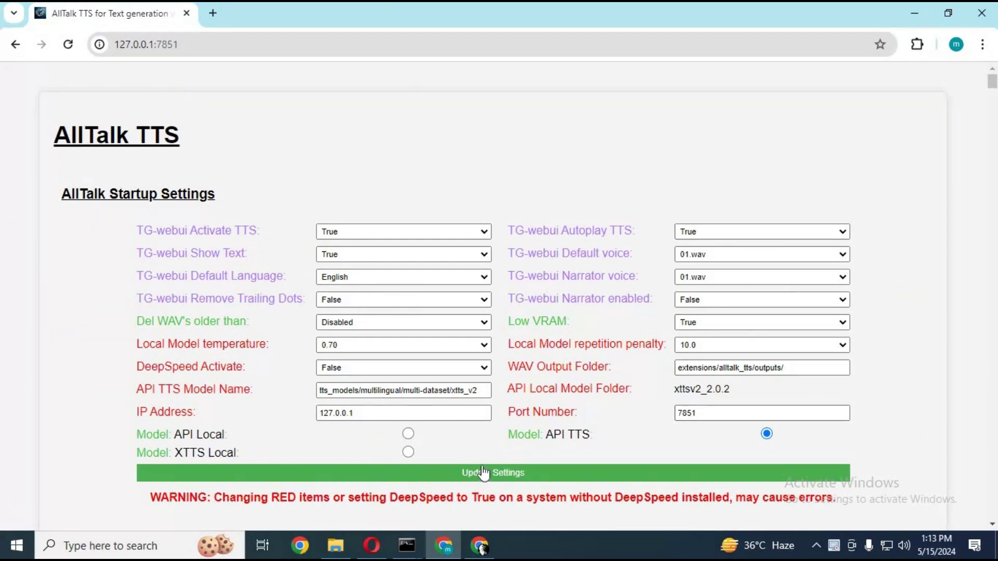
click(68, 44)
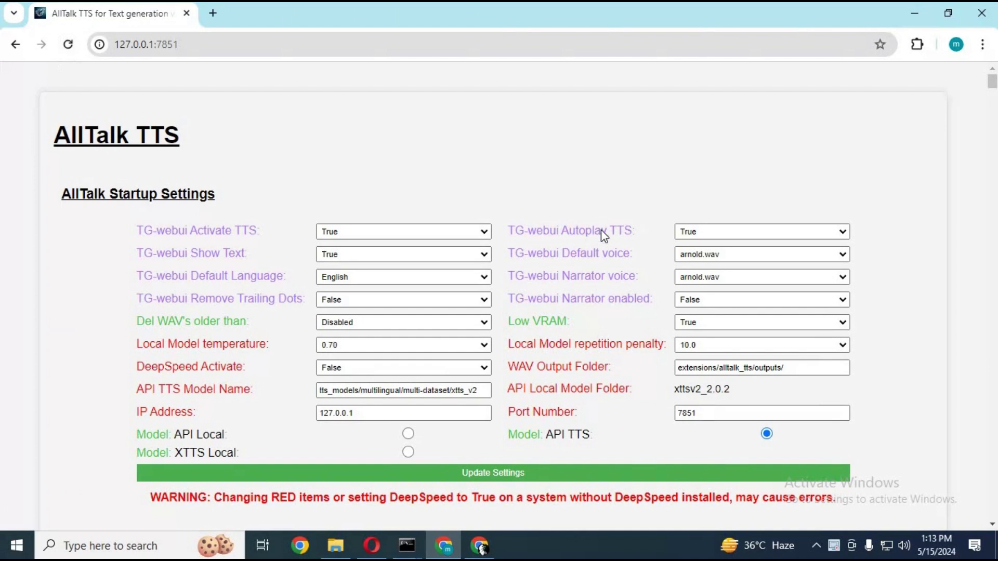
click(766, 253)
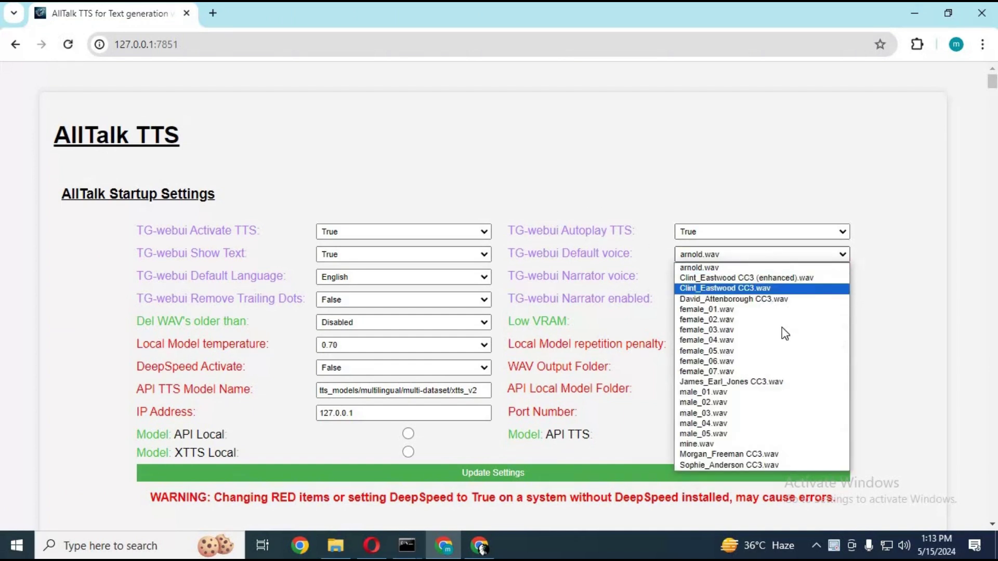
click(744, 444)
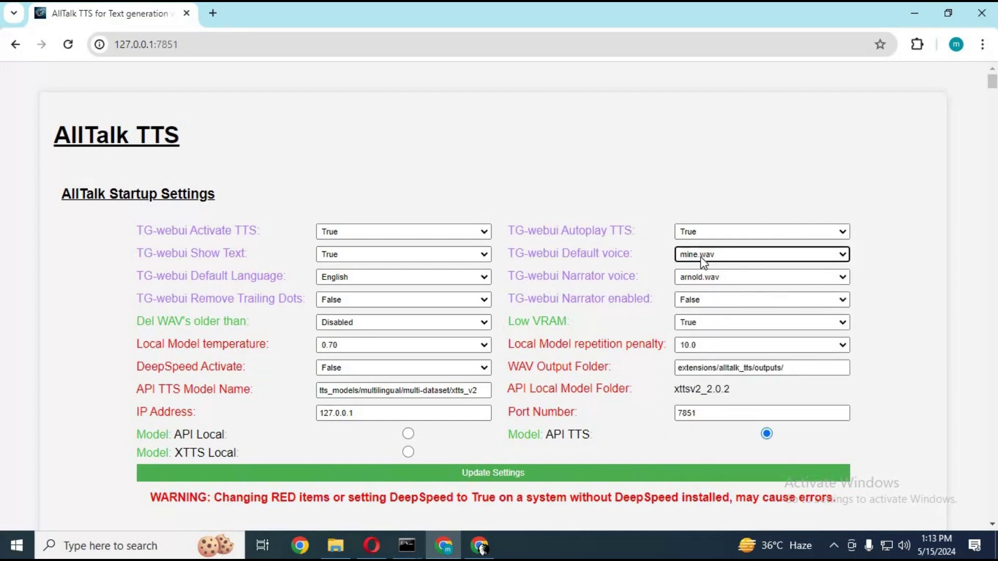
click(713, 279)
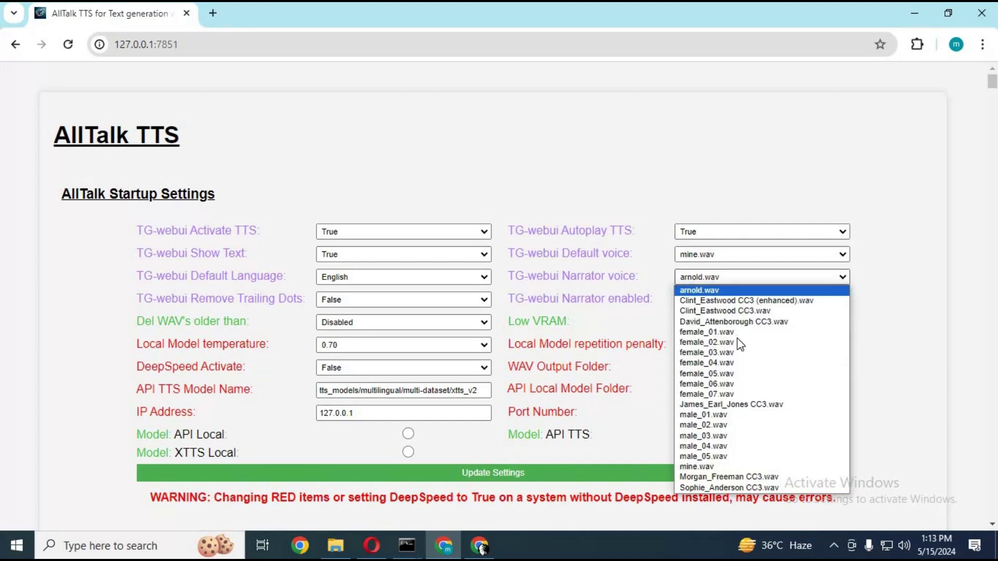
click(725, 466)
Open the AllTalk TTS Generator from the settings page's links and set the character voice to mine.wav
scroll(586, 406, down, 5)
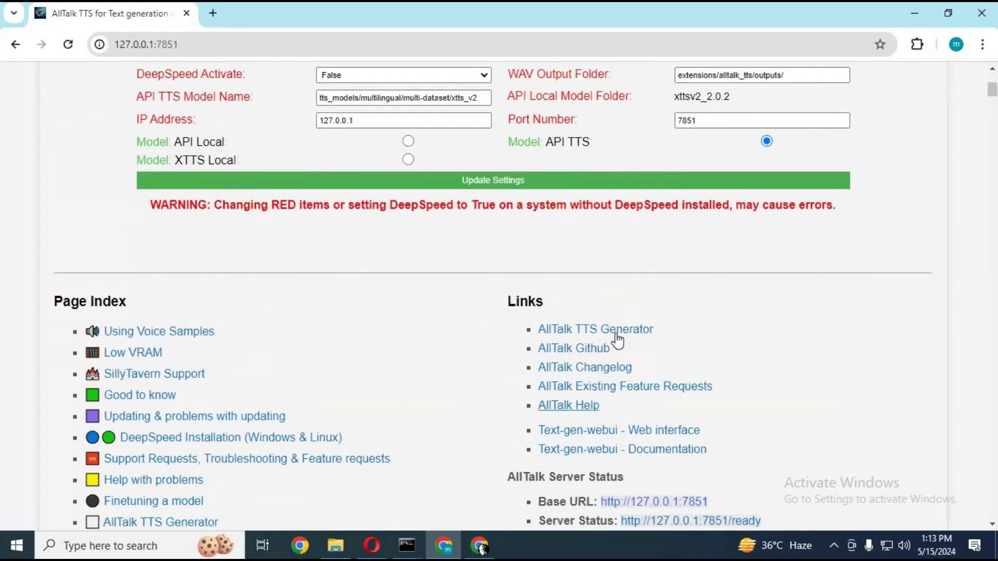
click(619, 333)
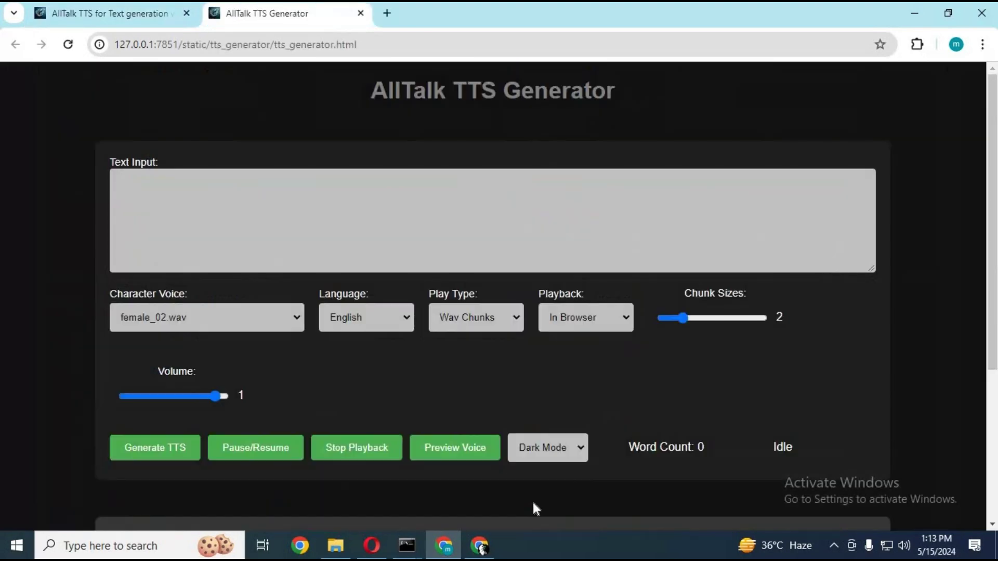
click(268, 320)
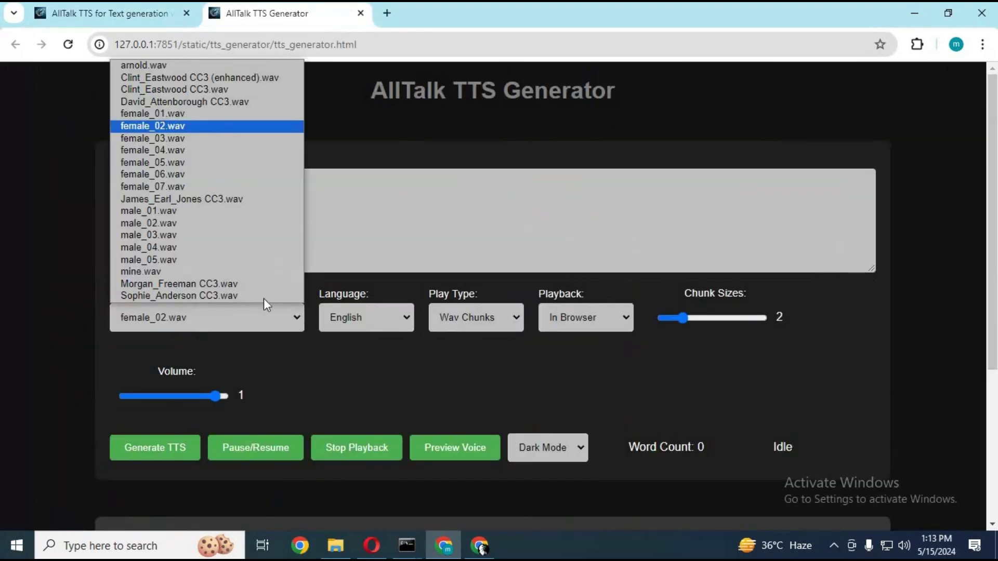
click(216, 270)
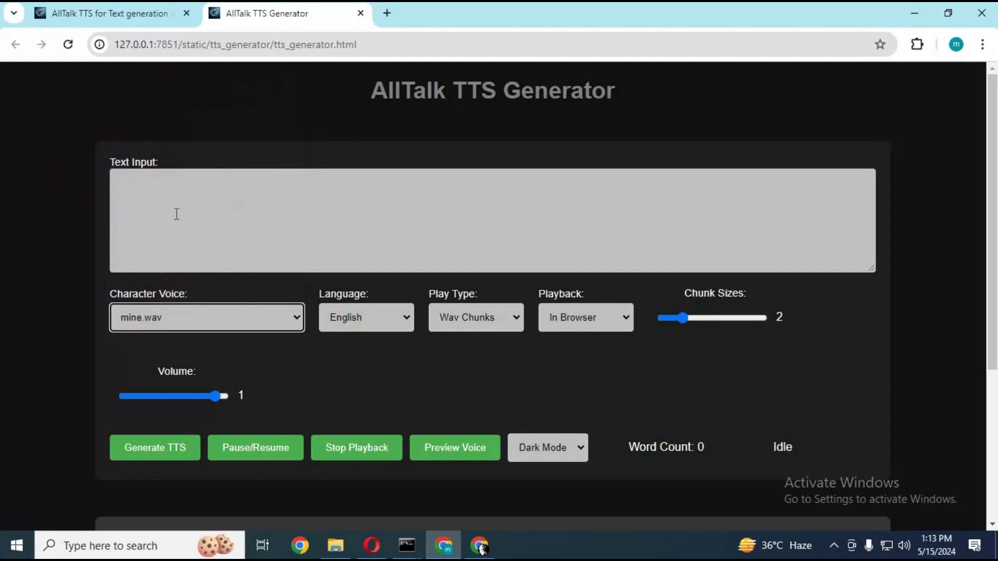